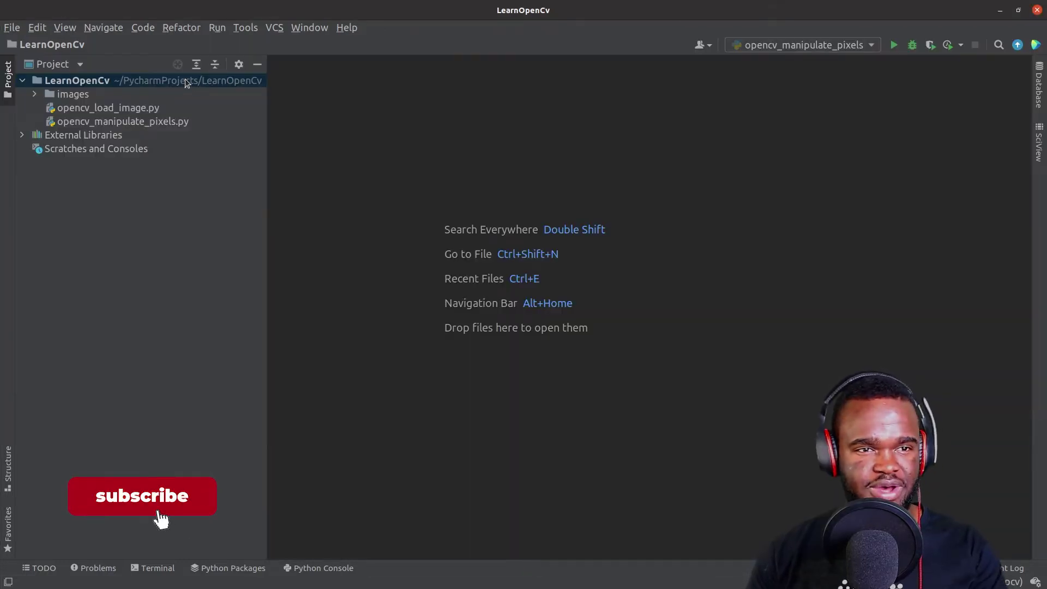
Start a new Python file in the LearnOpenCv project folder.
right_click(195, 82)
click(454, 145)
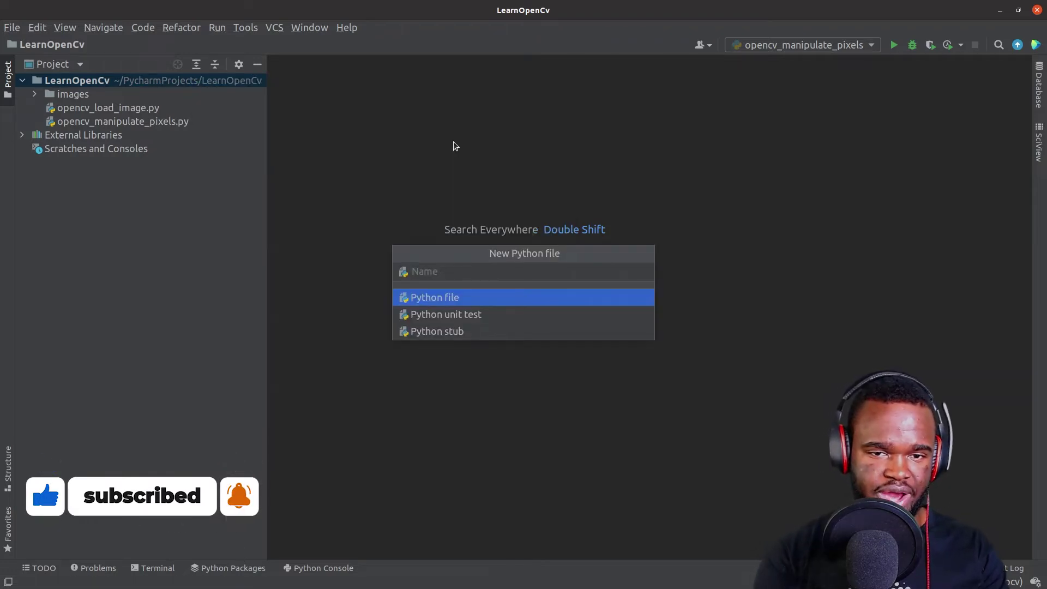
text(opencv_)
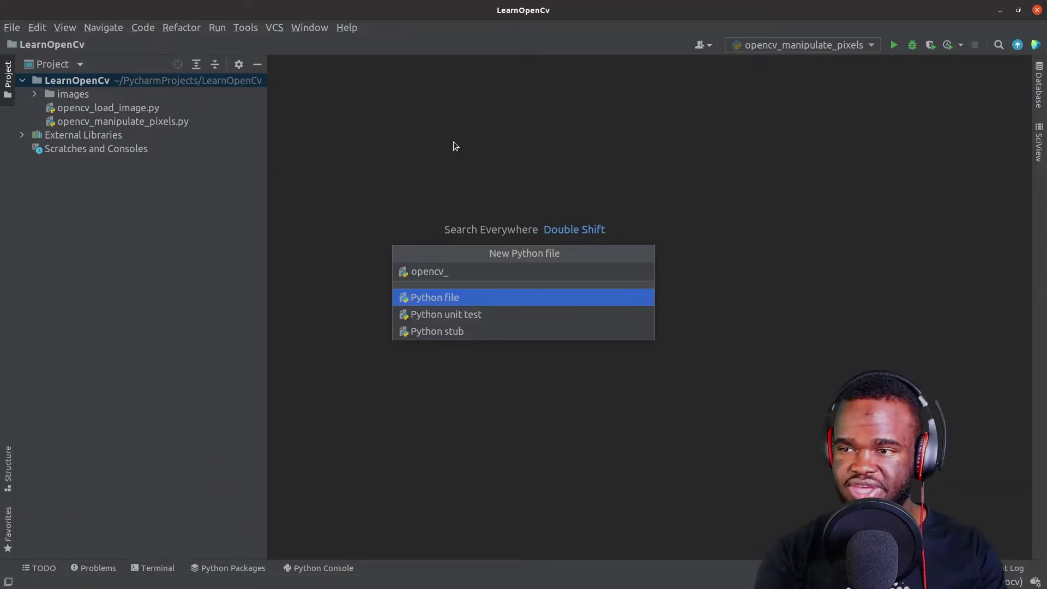
text(image_drawing.py)
Create opencv_image_drawing.py with import cv2 and path_to_image set to images/elon_musk_tesla.png.
key(Return)
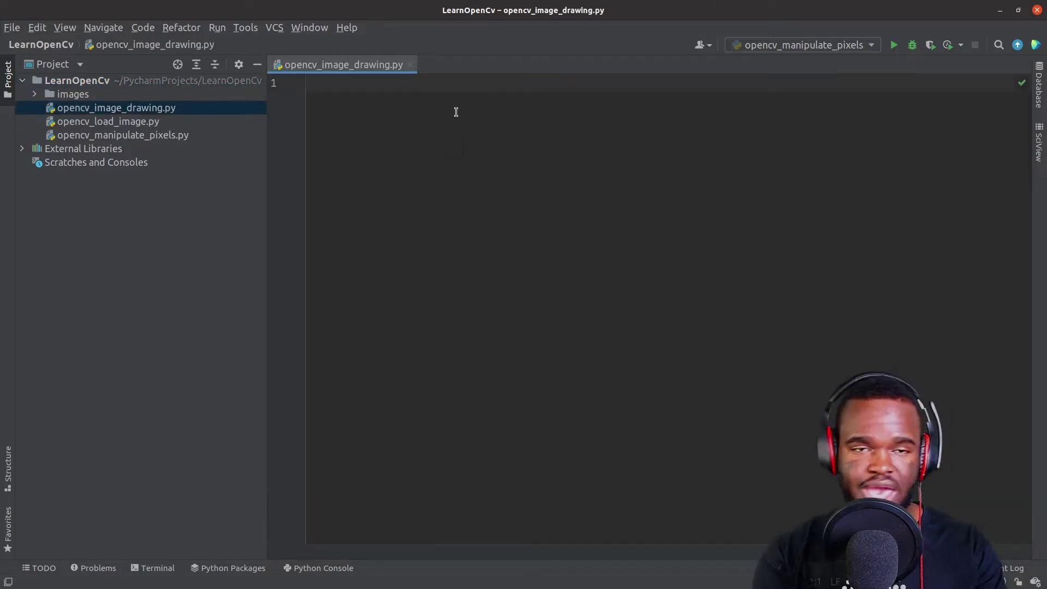
text(import cv2)
key(Return)
key(Return)
text(path_to_)
text(uam)
key(BackSpace)
key(BackSpace)
key(BackSpace)
text(image = "./images)
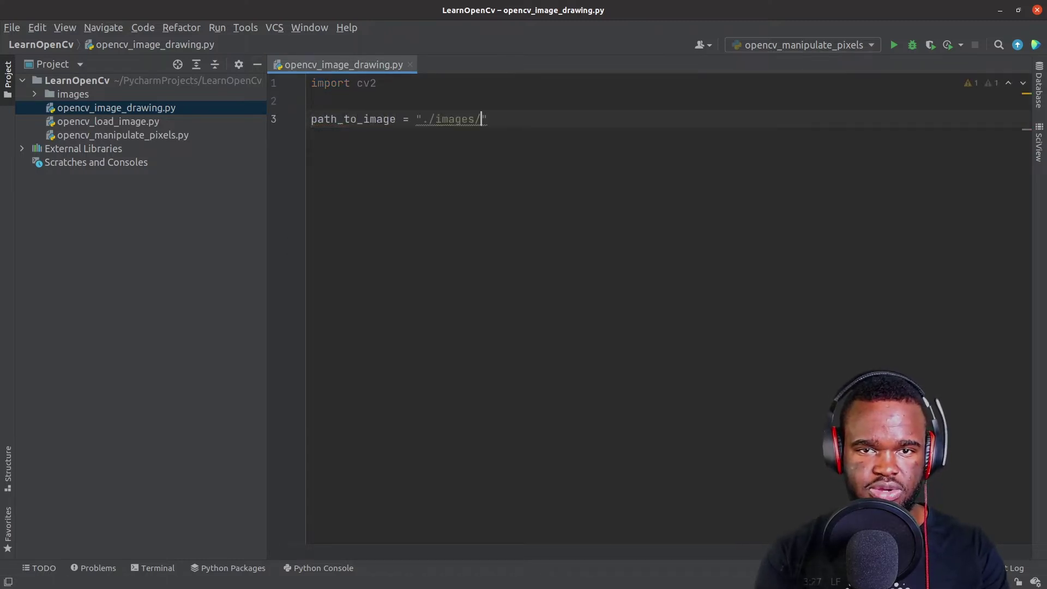
text(/)
key(Return)
key(End)
key(Return)
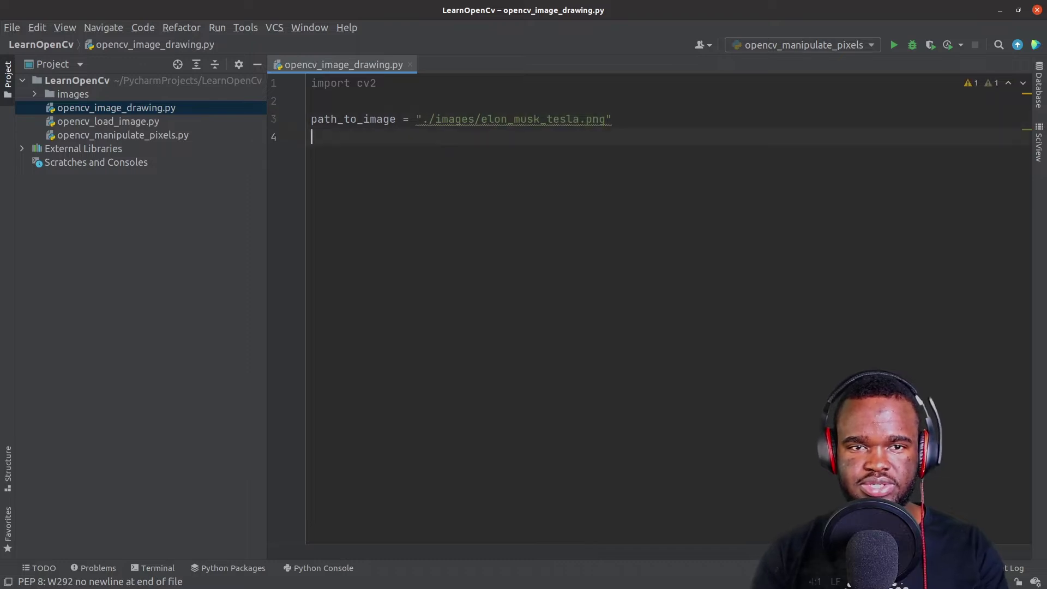
text(image = cv2.imrea)
Load the image with cv2.imread, show it in an 'Original' window, and add cv2.waitKey(0).
key(Return)
text(path)
key(Return)
key(Return)
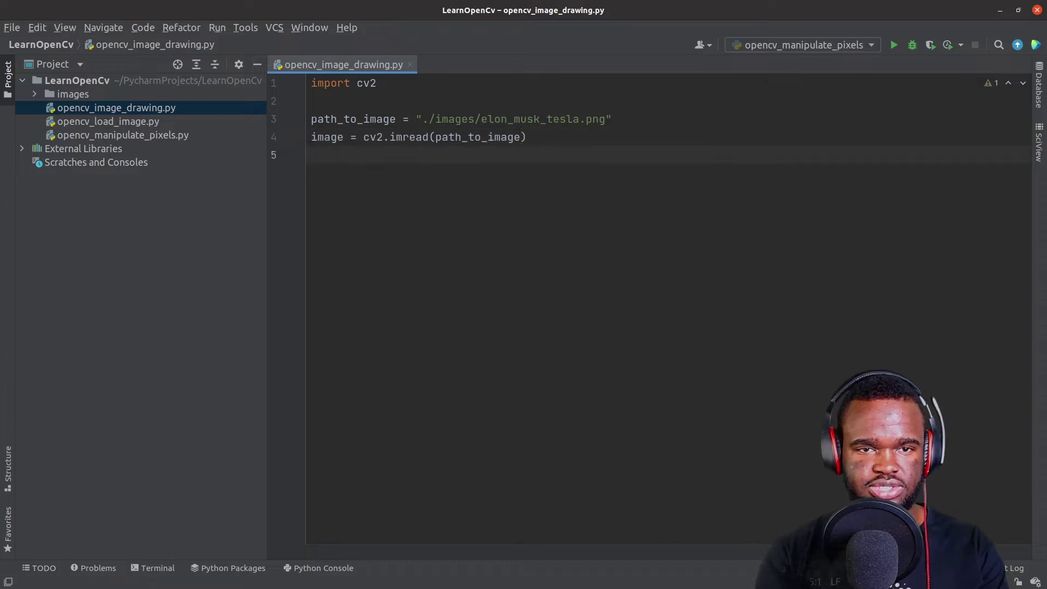
text(sh)
key(Return)
text("Original", ima)
key(Return)
key(End)
key(Return)
text(cv2.wia)
key(Return)
key(ctrl+z)
text(itKey(0)
Run the script twice to view the Elon Musk and Tesla photo, closing the Original window.
right_click(688, 231)
click(762, 366)
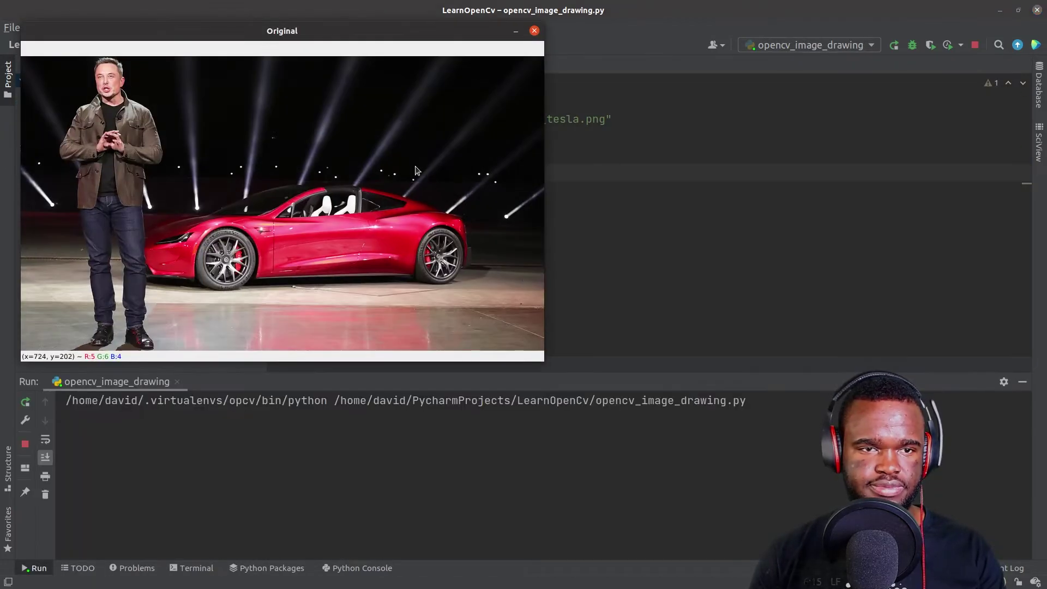
key(Escape)
key(shift+F10)
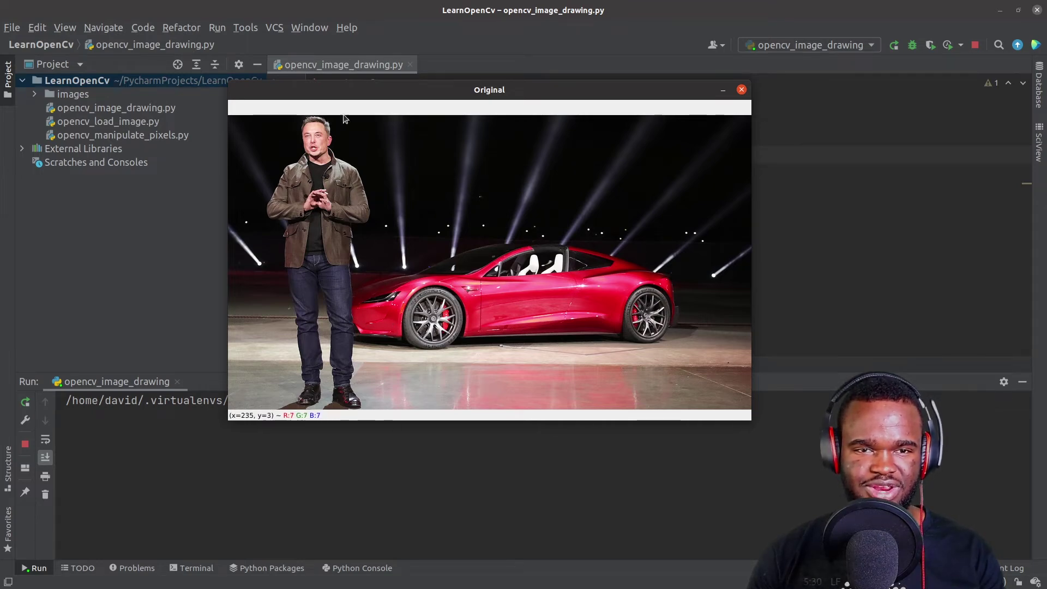
key(q)
Add a comment and a cv2.rectangle line below waitKey, temporarily commented out.
key(Down)
key(Return)
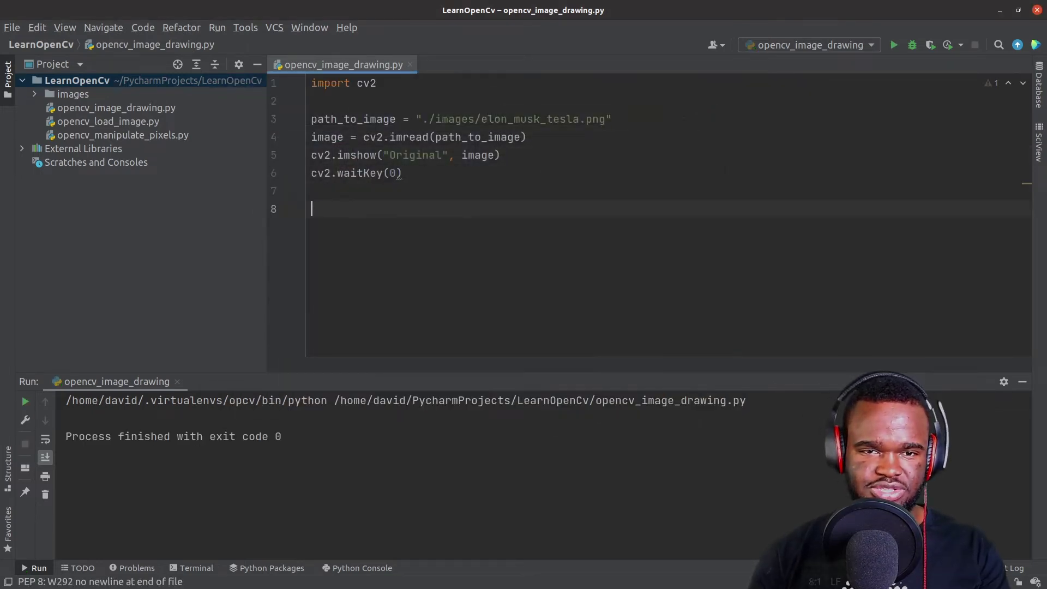
text(# draw)
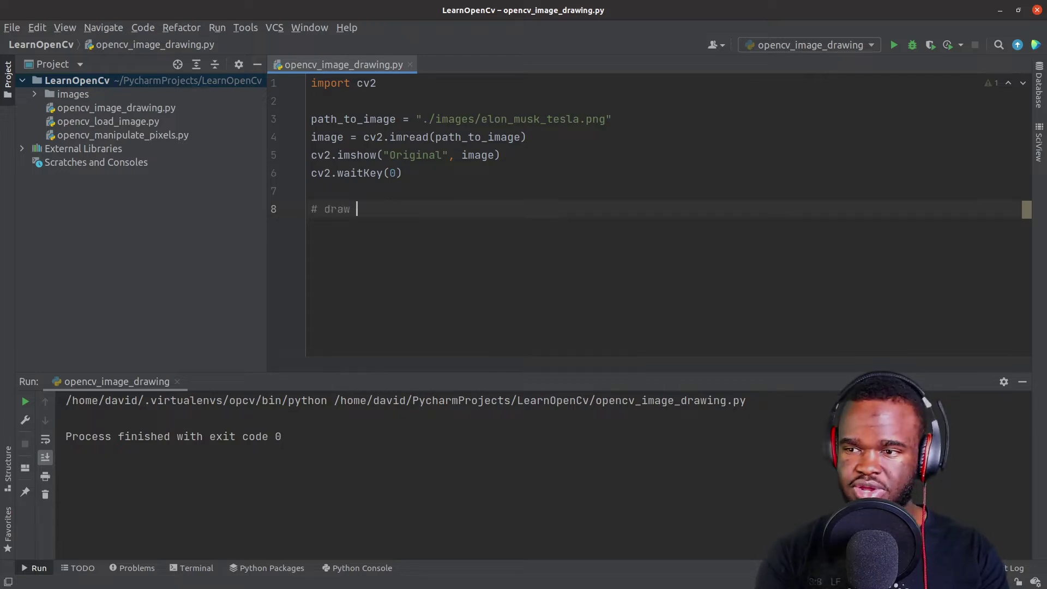
text(a re)
text(ctangle on elon and tes)
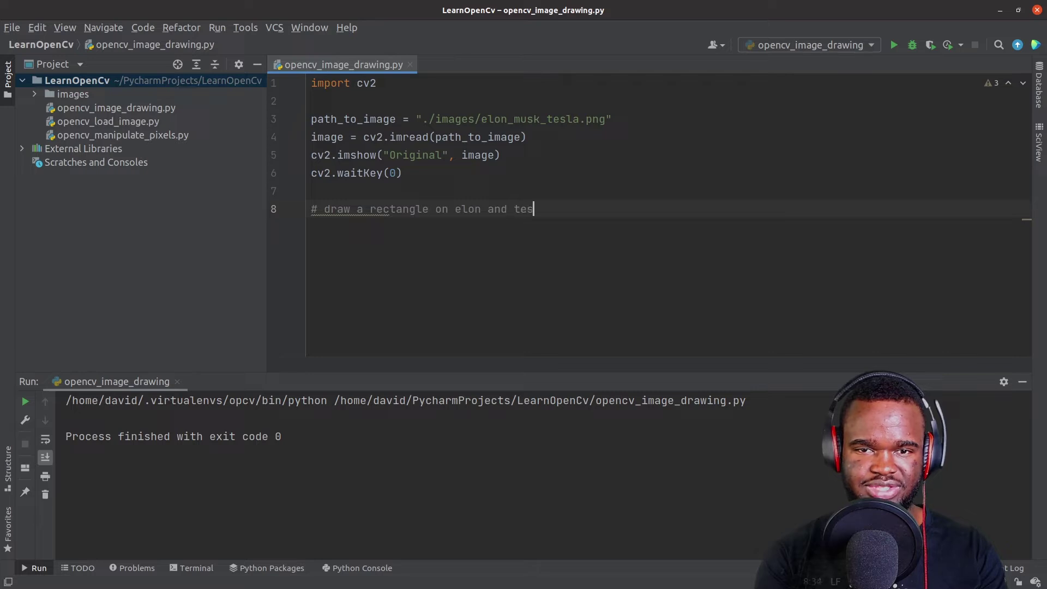
text( car)
key(Return)
text(cv2.read)
key(BackSpace)
key(BackSpace)
text(c)
key(Return)
text(image, )
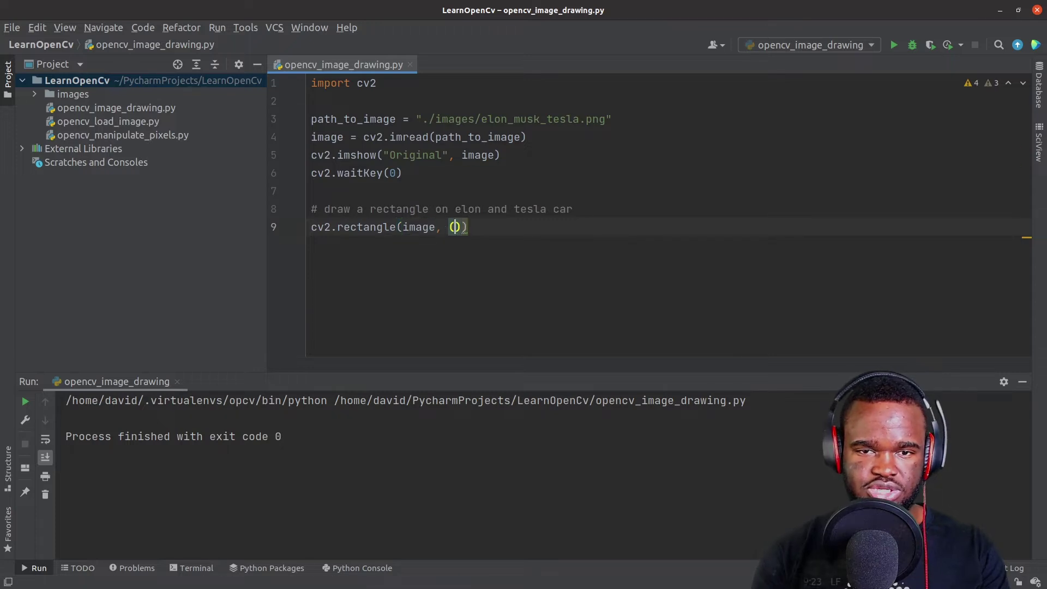
text(()
key(ctrl+slash)
Read Elon Musk's pixel coordinates, then complete the green rectangle (65, 1)–(265, 537), thickness 2.
right_click(683, 206)
click(719, 339)
mouse_move(293, 30)
mouse_down()
mouse_move(548, 38)
mouse_move(641, 60)
mouse_up()
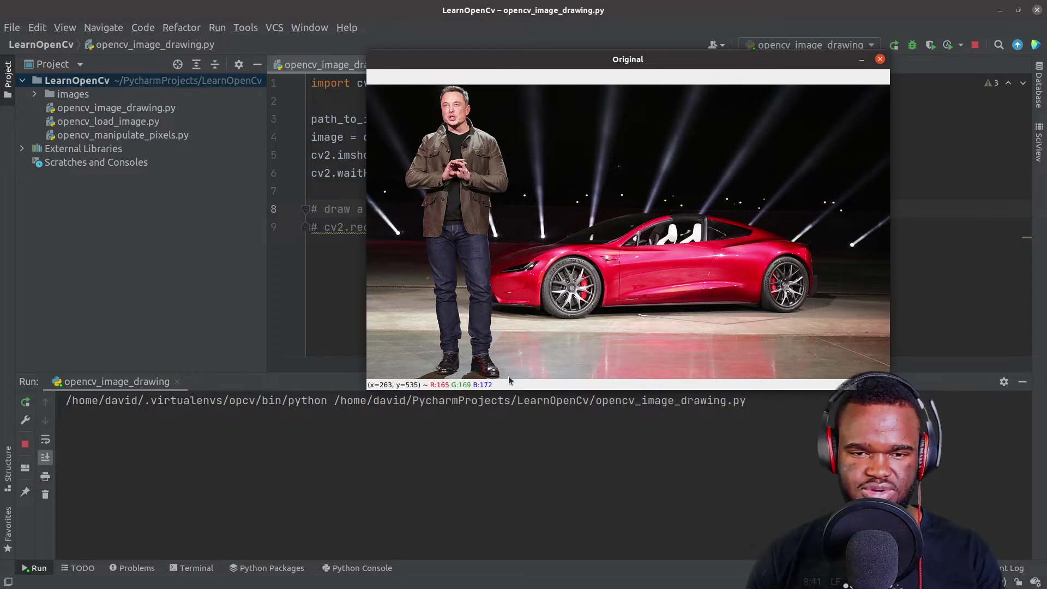
key(Escape)
key(ctrl+slash)
text((image, (65, 1), ()
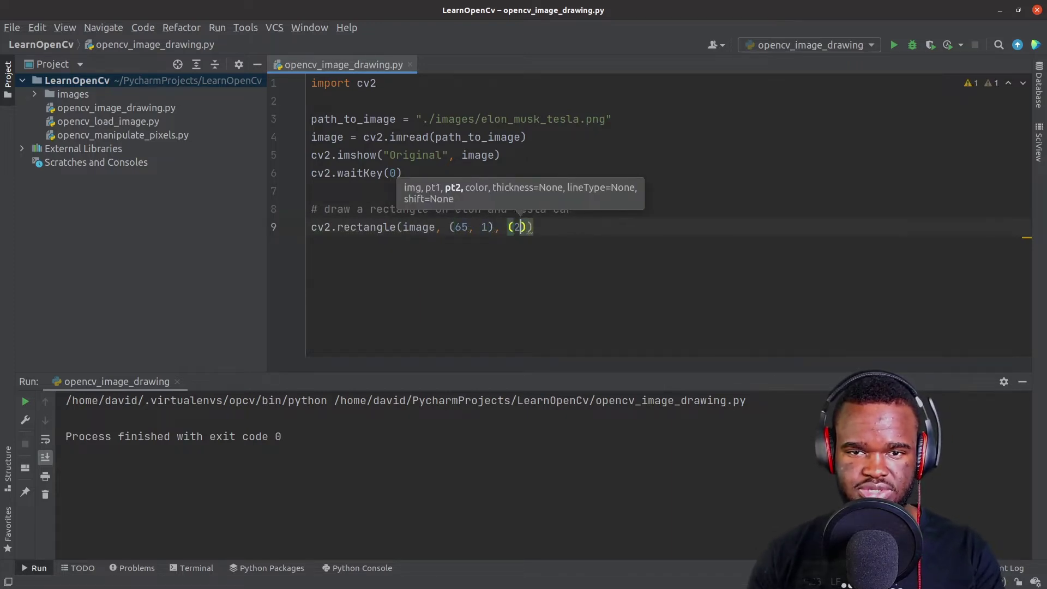
text(265, 53)
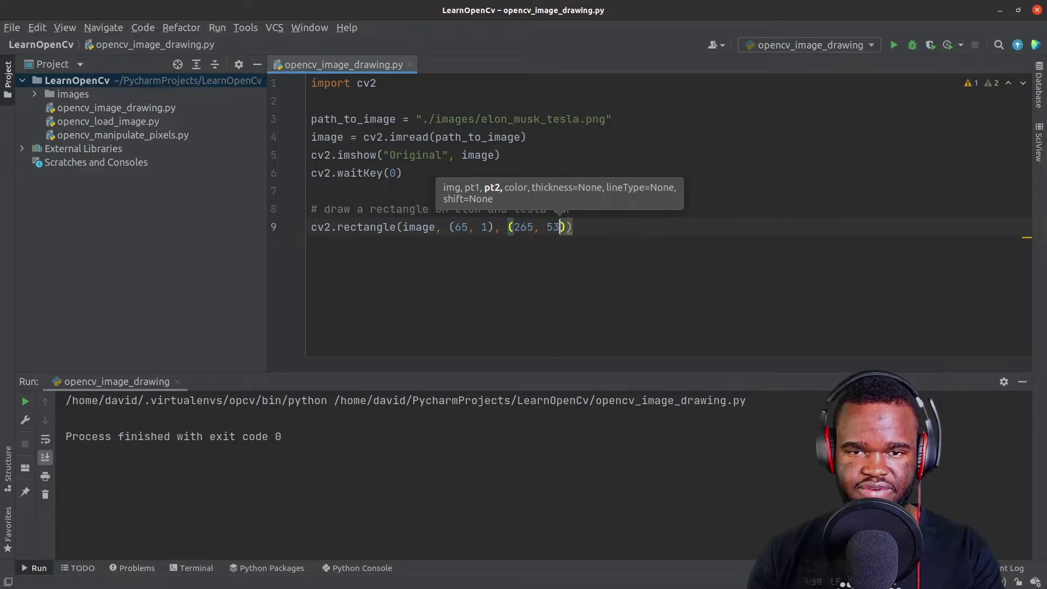
text(7), ()
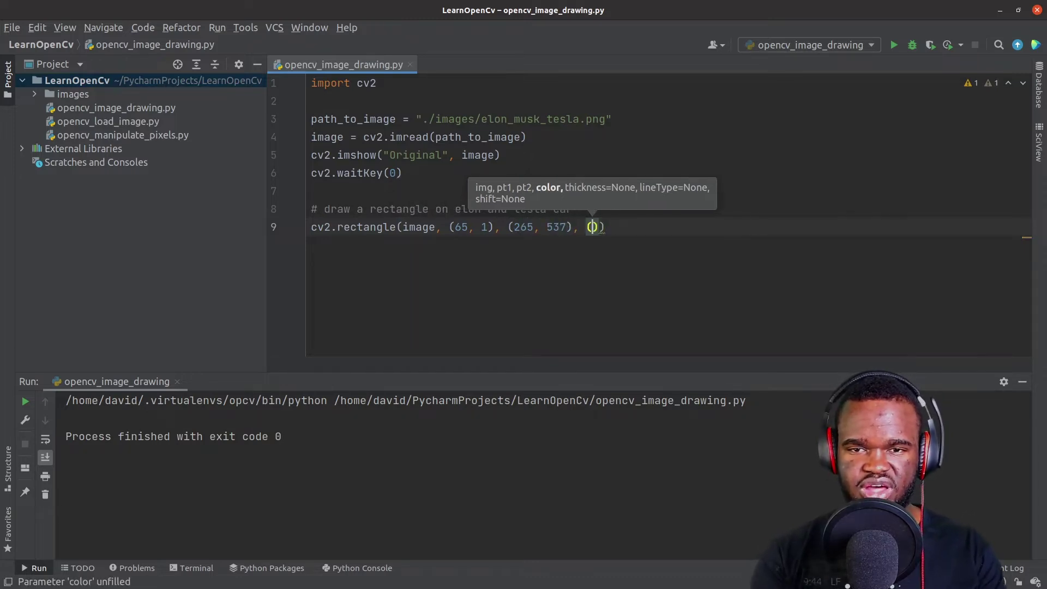
text(0, 255, 0)
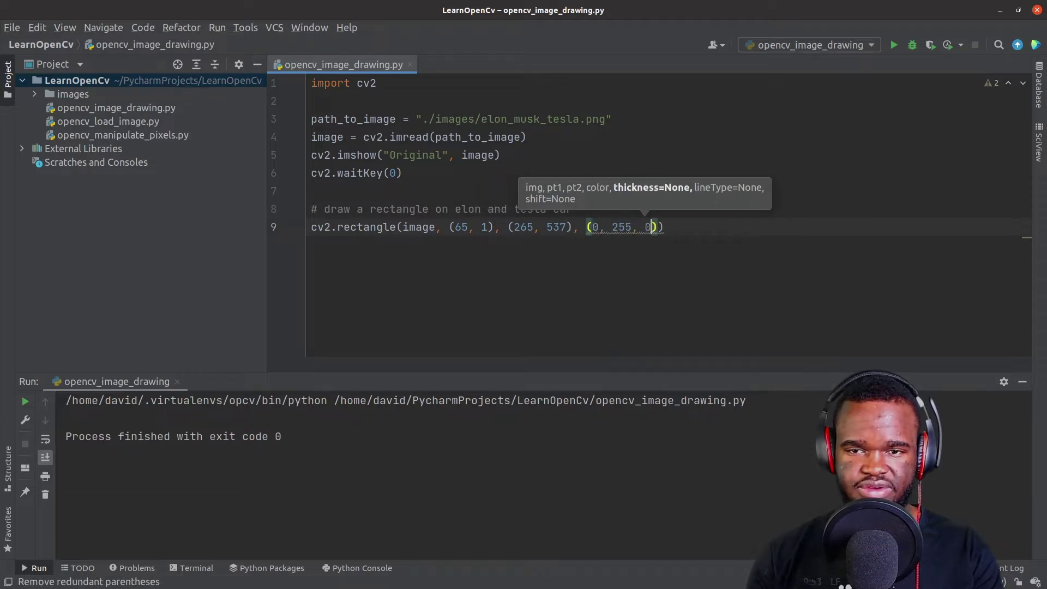
text(), )
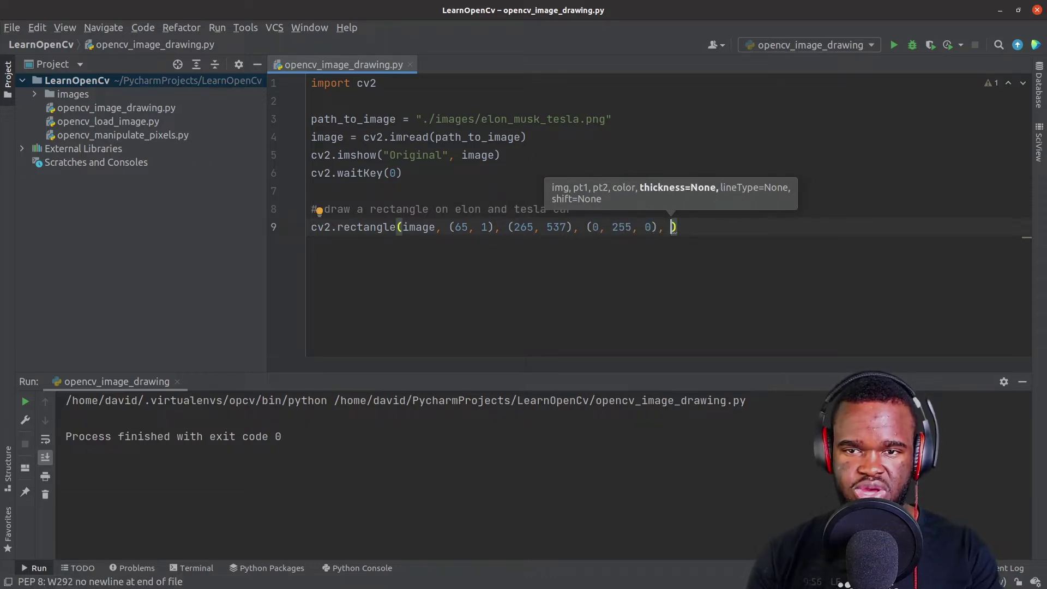
text(2)
right_click(744, 146)
Run the script with the rectangle and close the image window.
click(817, 282)
key(q)
click(572, 154)
Add cv2.imshow("Output", image) and cv2.waitKey(0) after the rectangle line.
click(686, 227)
key(Return)
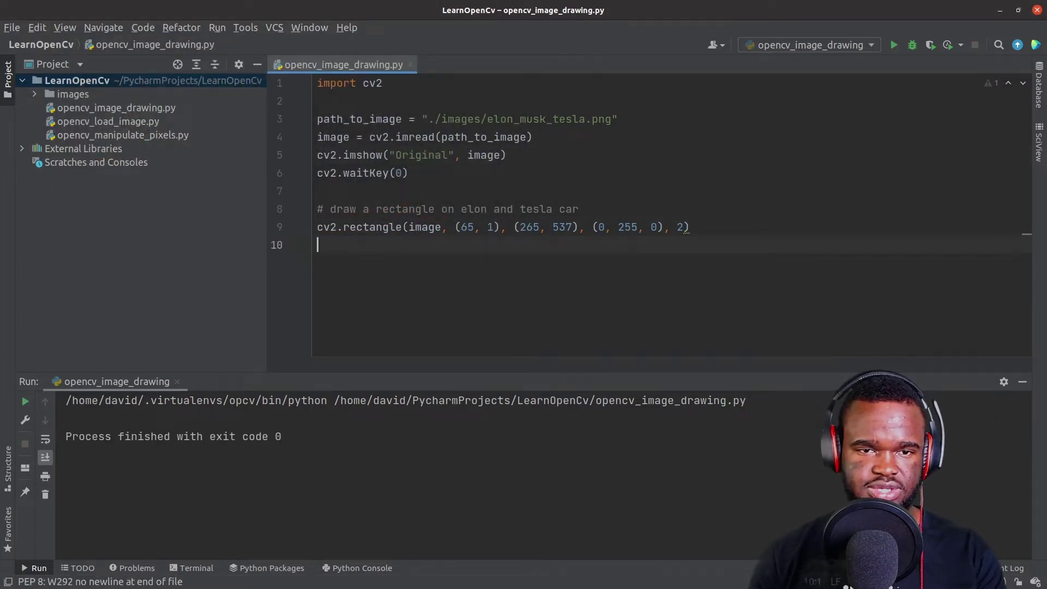
text(cv2.ims)
key(Return)
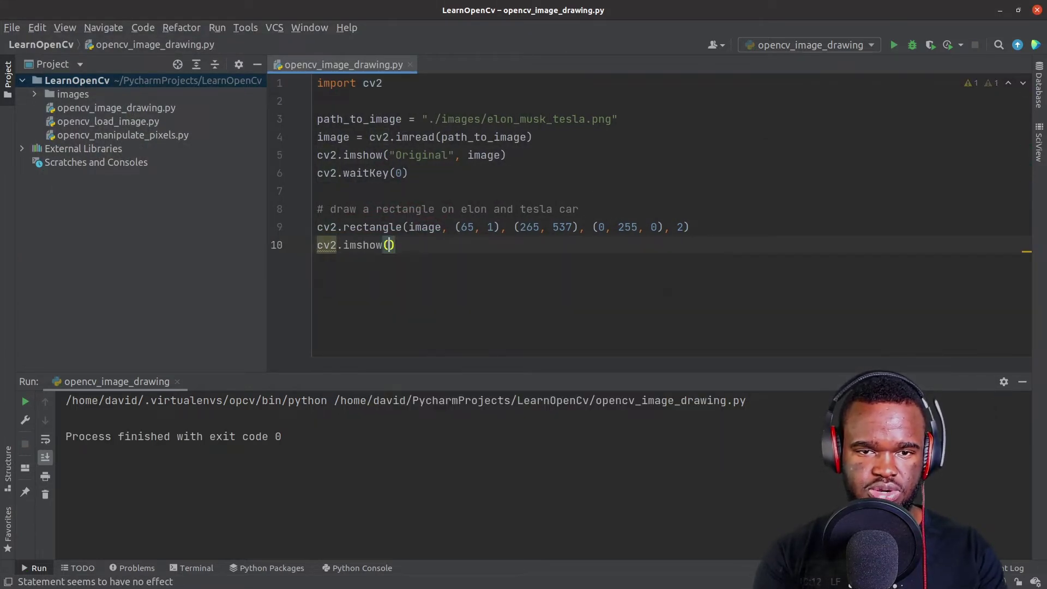
text("Iutput", image))
key(Return)
text(cv2.wa)
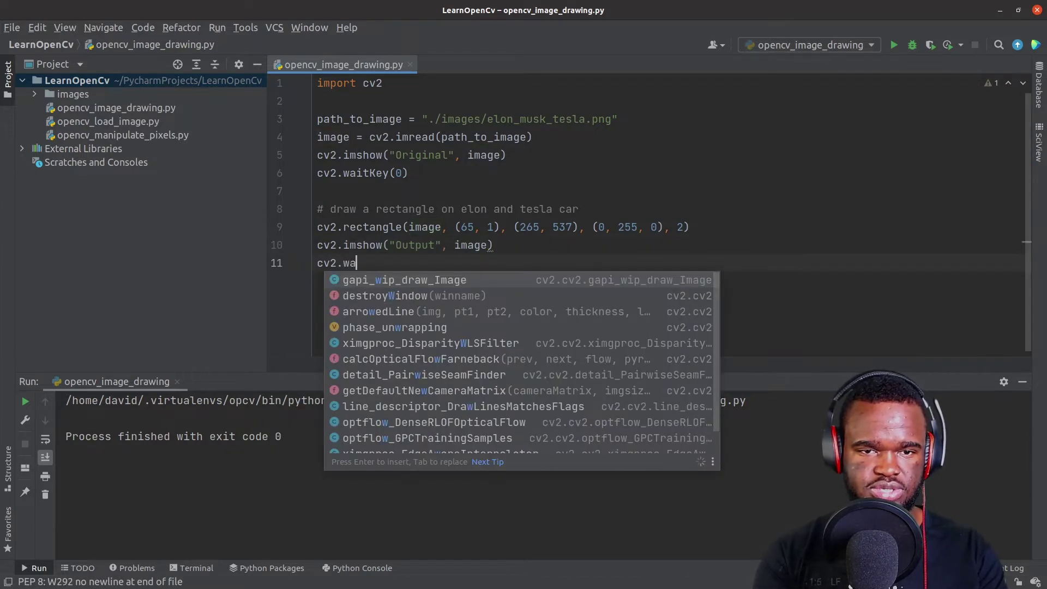
text(i)
key(Return)
text(0)
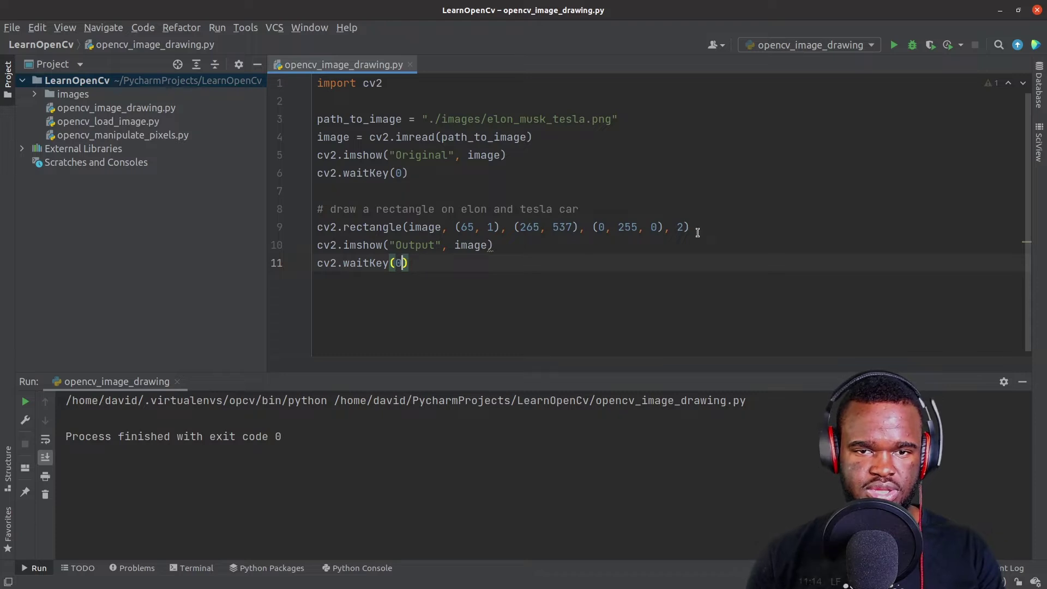
Compare the Original and Output windows side by side, then start a second cv2.rectangle line.
right_click(803, 168)
click(832, 303)
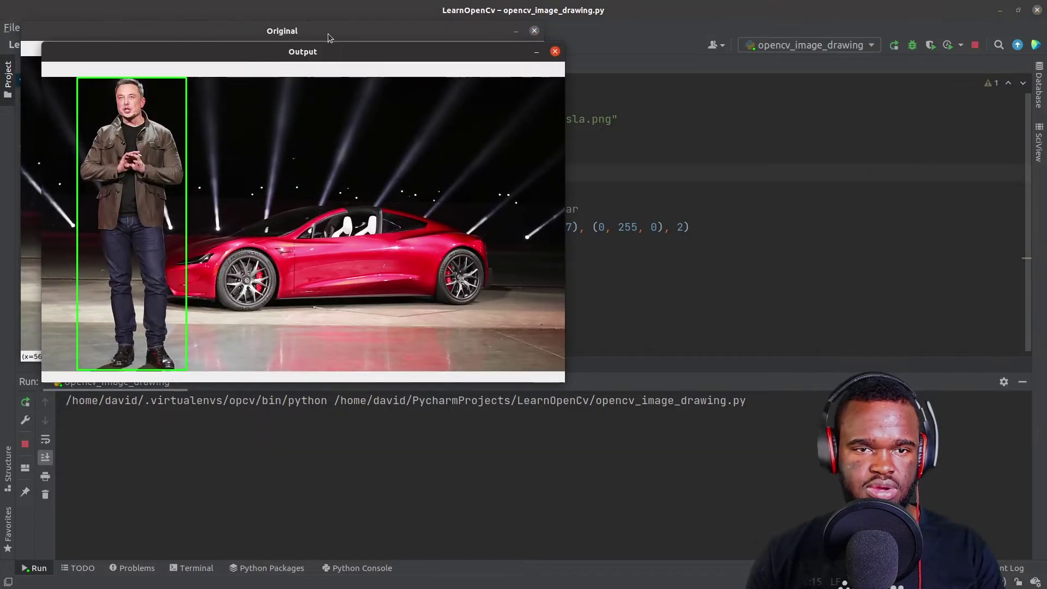
drag(328, 47, 744, 57)
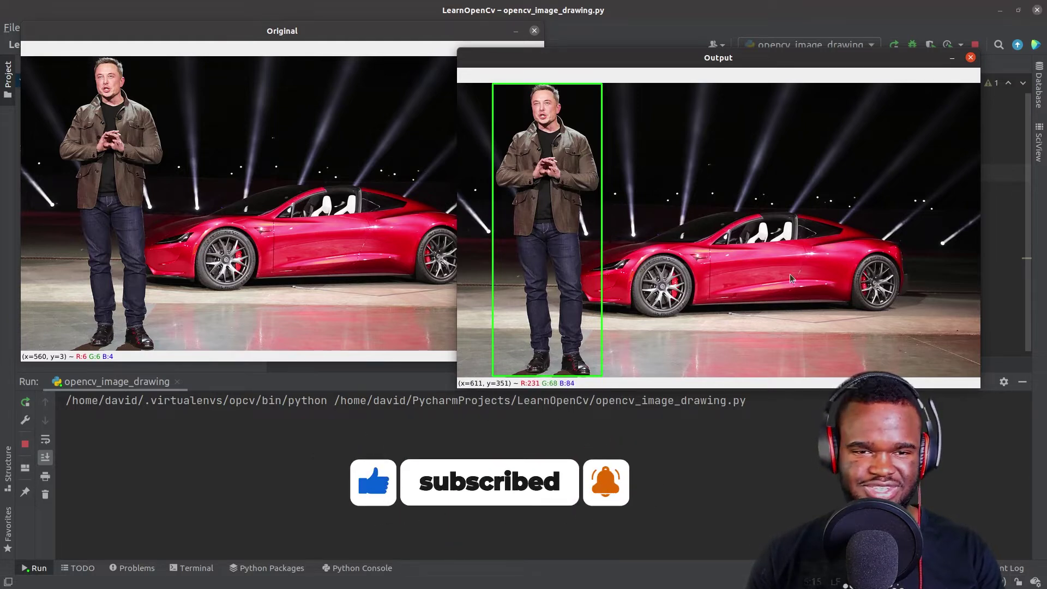
key(Escape)
text(cv2.rec)
key(Return)
text(image,)
Comment out the unfinished second rectangle and run the script to view the image.
key(ctrl+slash)
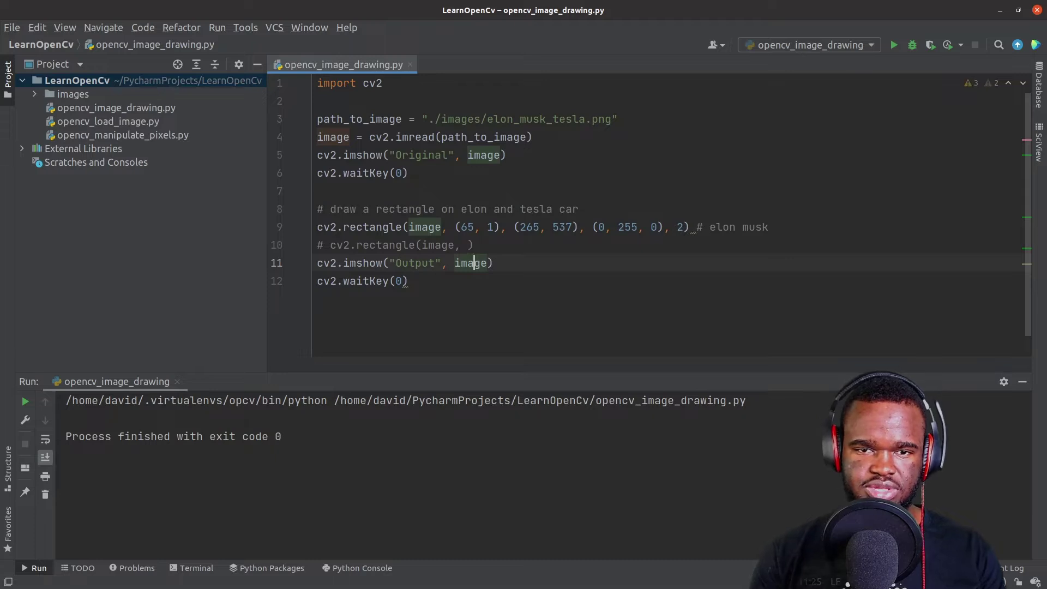
right_click(613, 271)
click(646, 289)
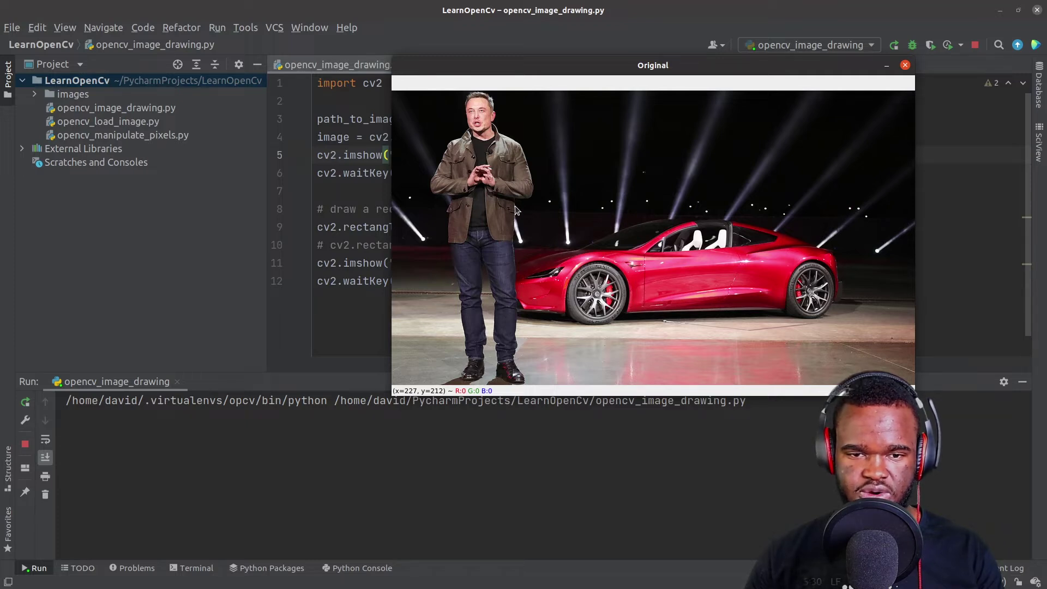
key(q)
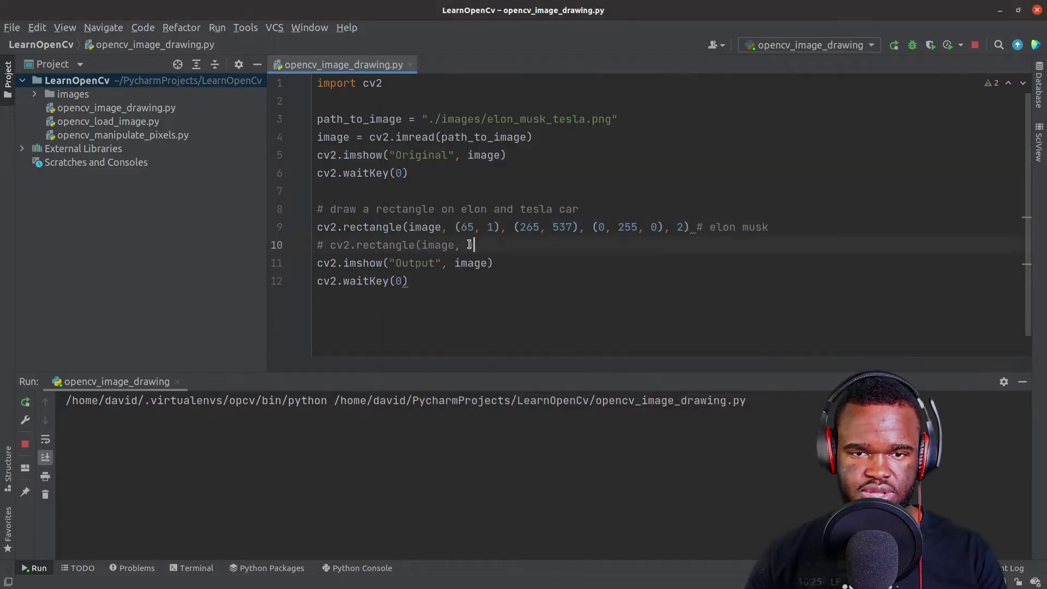
Write the Tesla car rectangle (227, 212)–(825, 430), green, thickness 2, and rerun to check.
key(ctrl+slash)
text((2274)
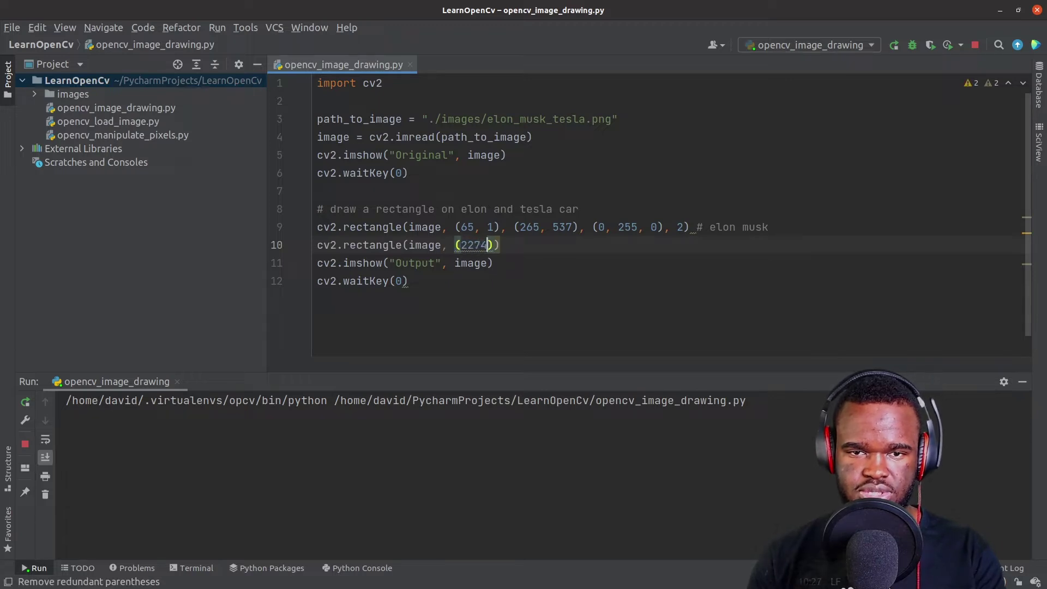
key(BackSpace)
text(, 212)
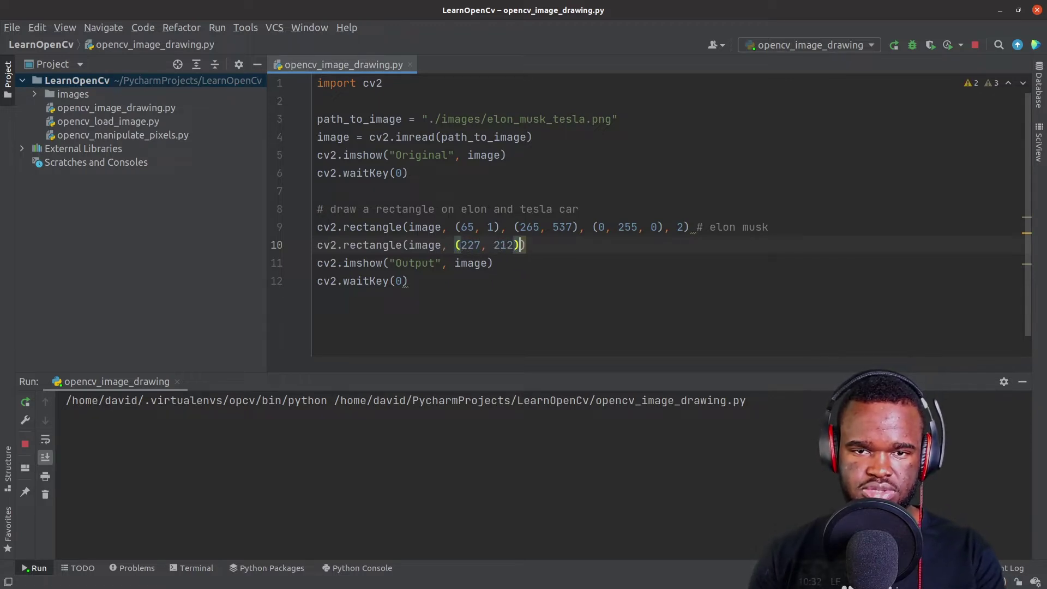
key(shift+F10)
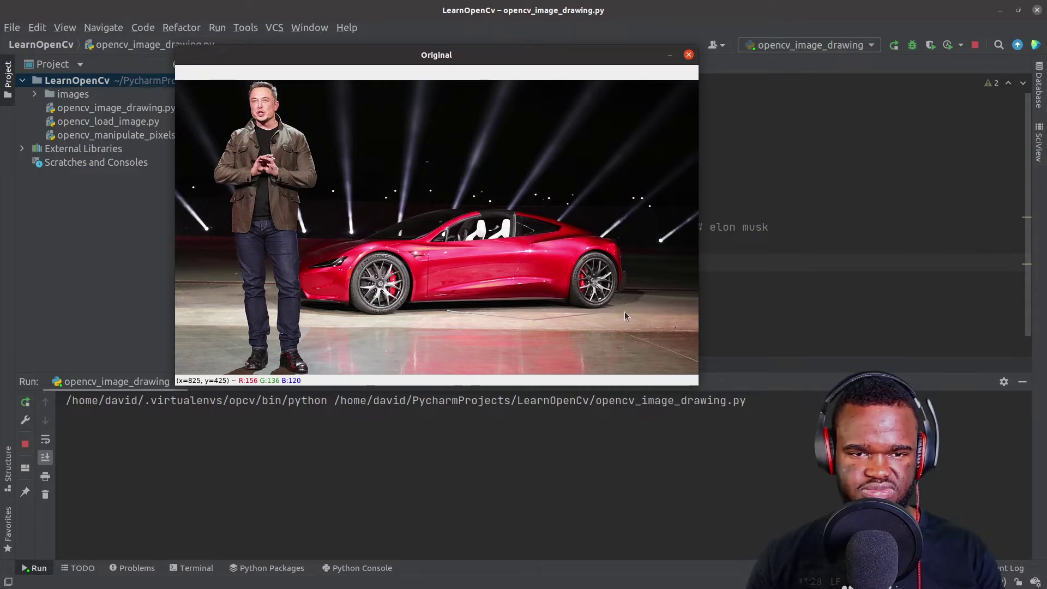
key(Escape)
text(825, )
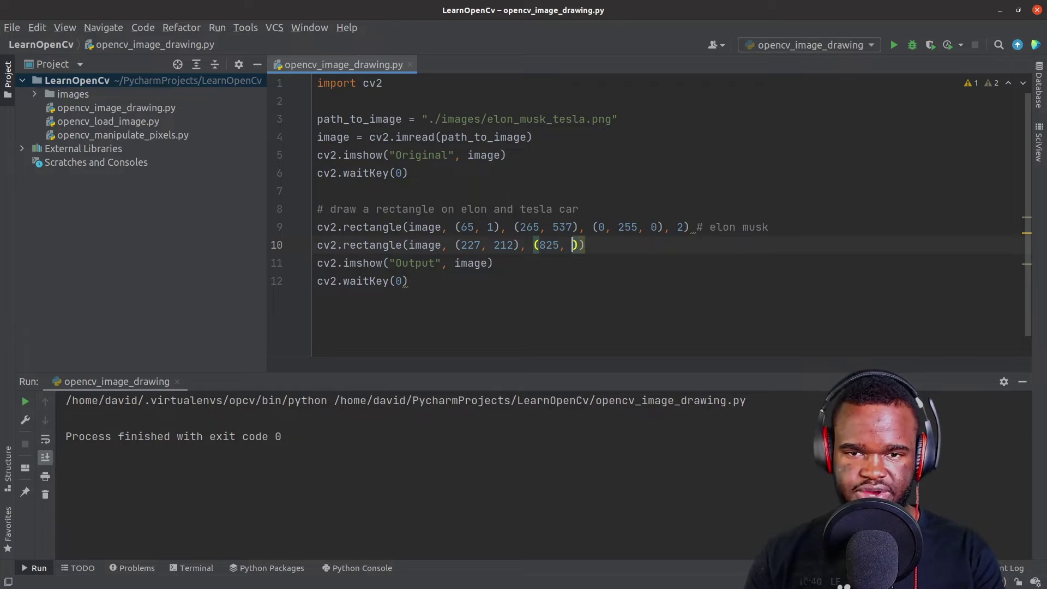
text(430), (0)
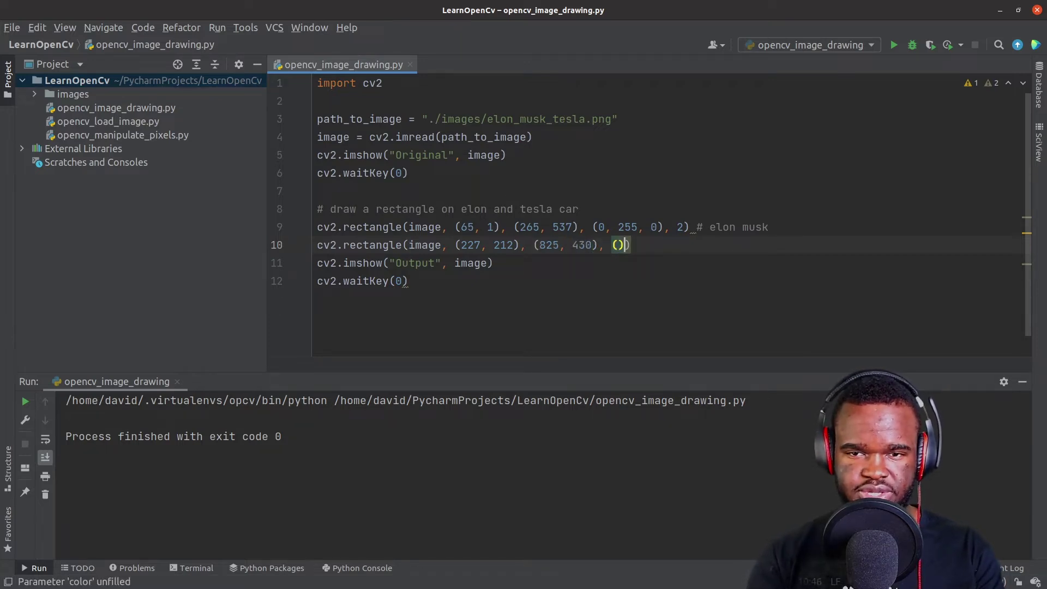
text(, 255, 0), 2) # tesla car)
right_click(663, 115)
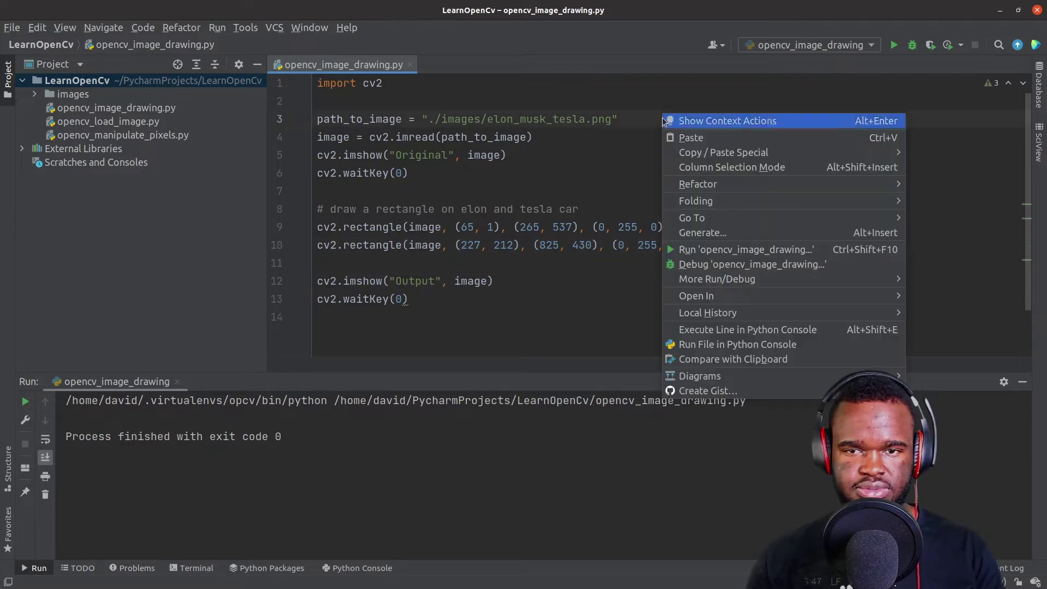
click(725, 251)
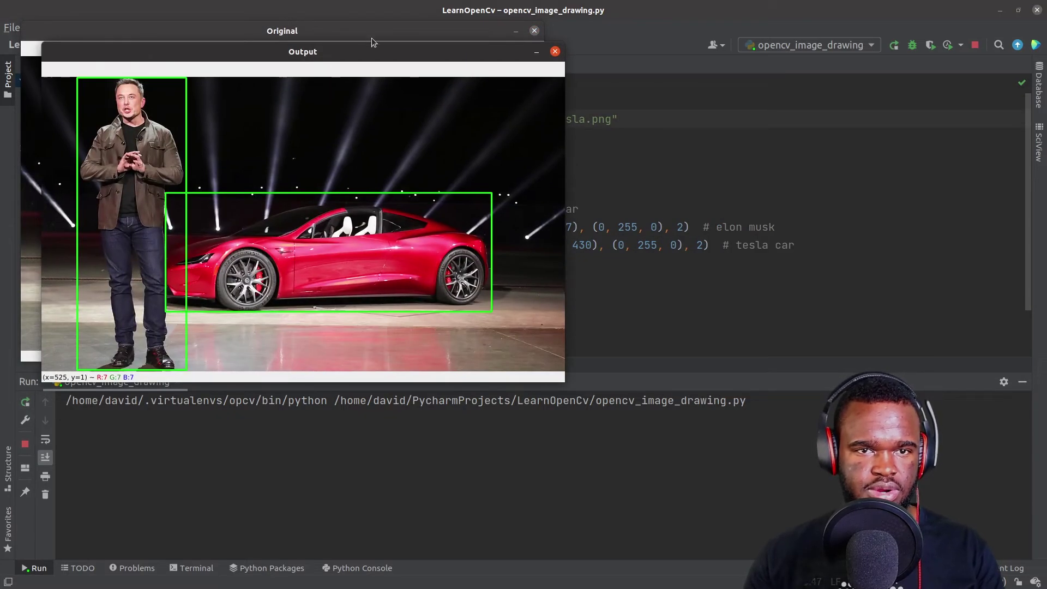
drag(375, 49, 724, 49)
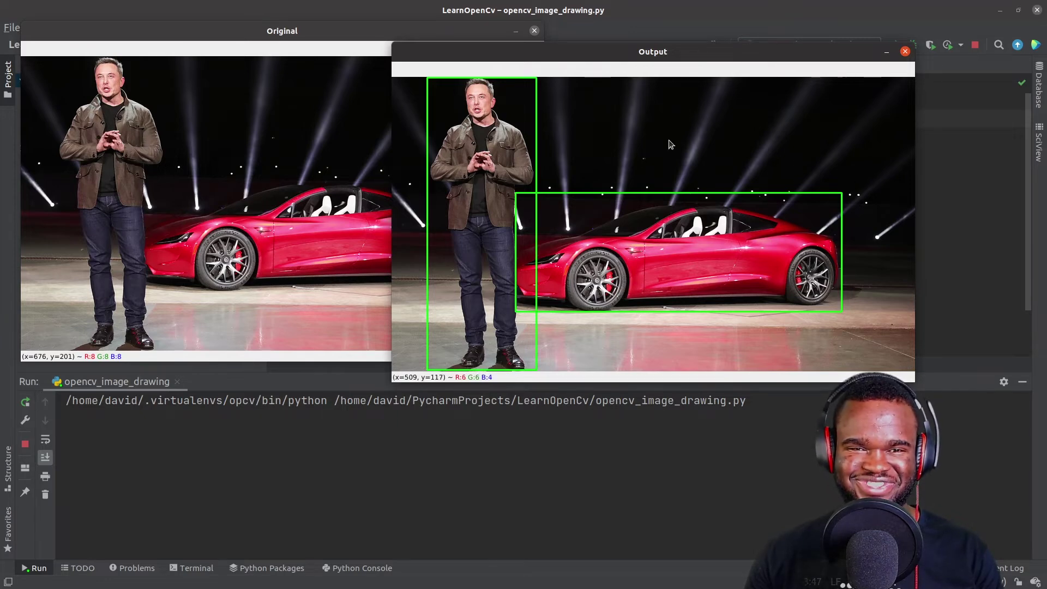
key(space)
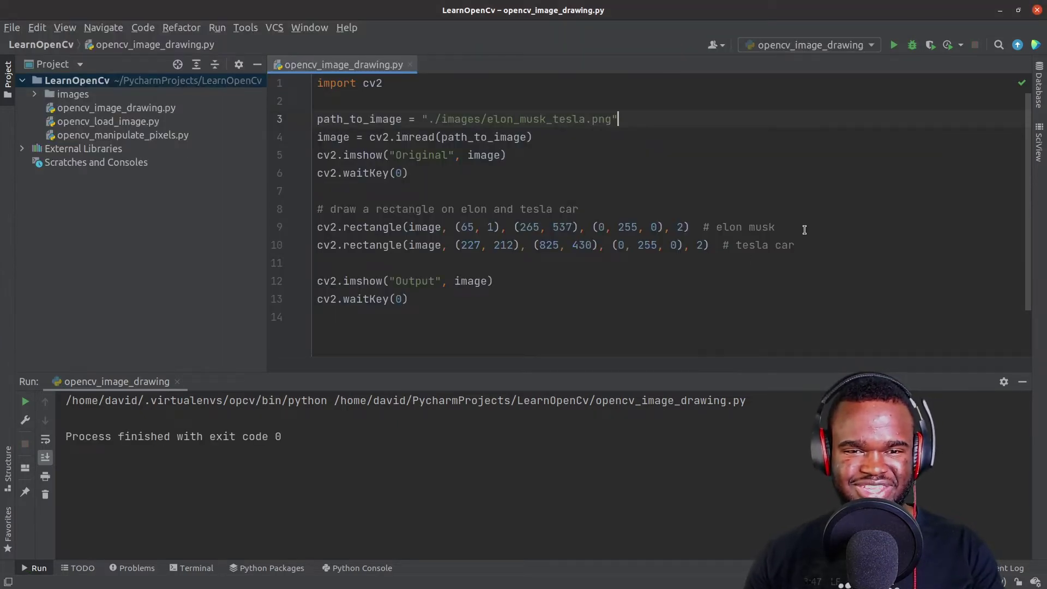
Add the labels comment and a commented putText("Tesla Car", (825, 212)) line, then test-run.
key(Down)
key(Return)
text(# add labels to the existing bounding boxes cv2.putText()
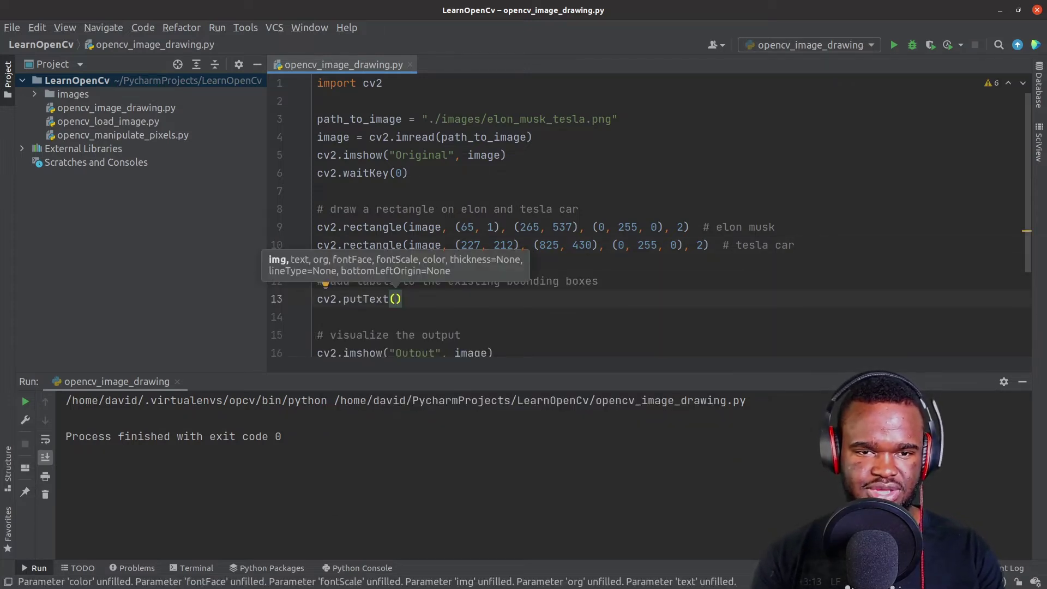
text(image, "Tes)
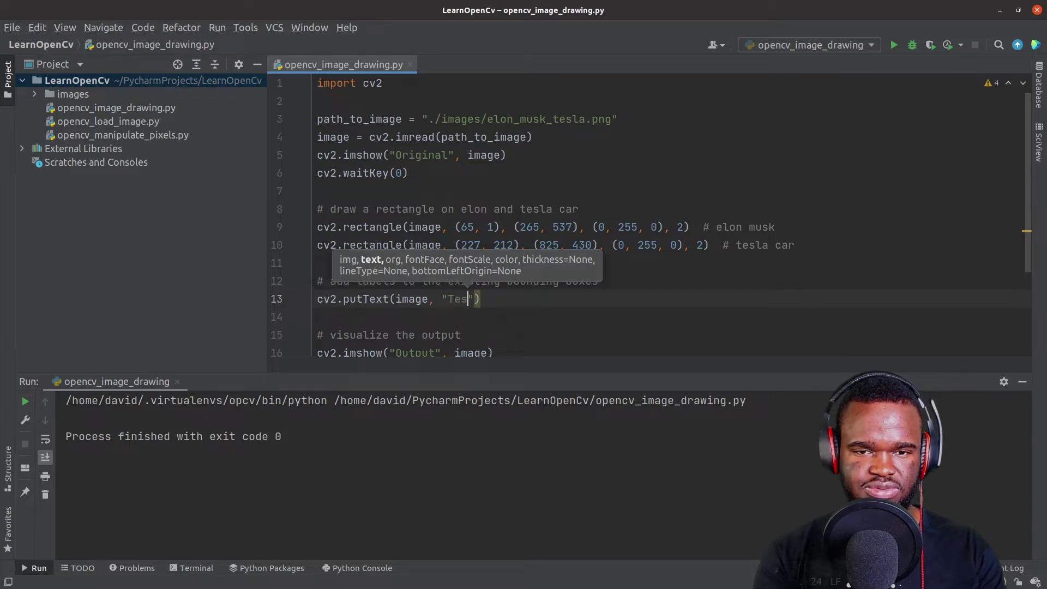
text(esla Car", ()
key(Up)
key(Up)
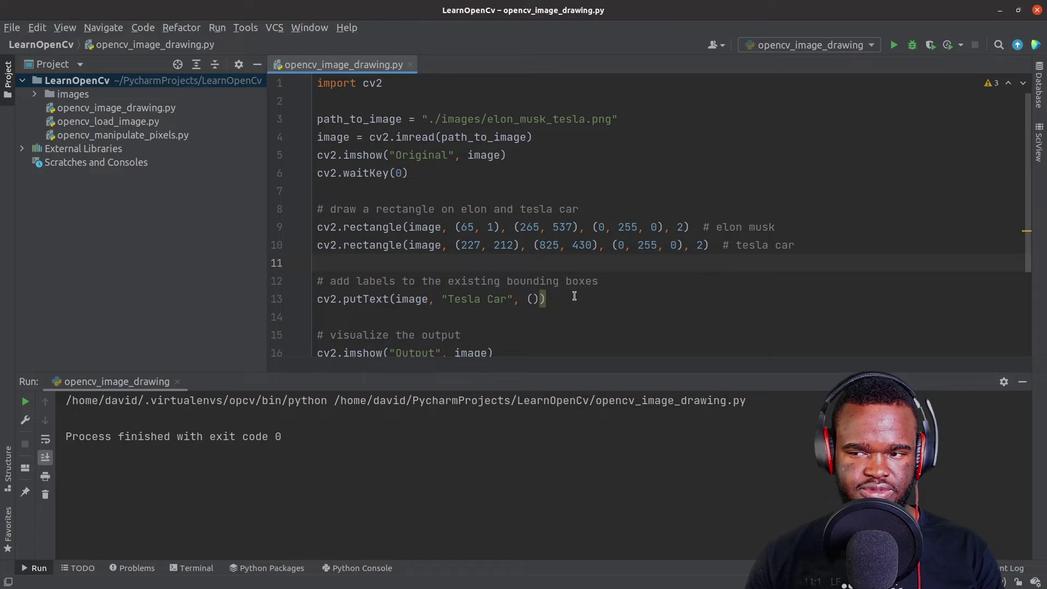
key(ctrl+slash)
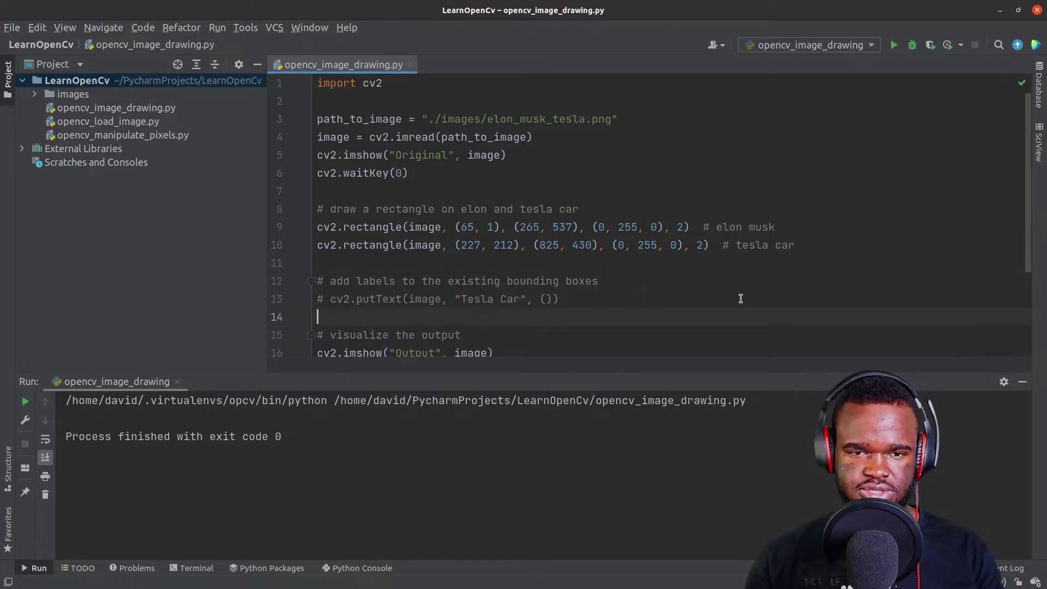
right_click(739, 299)
click(793, 434)
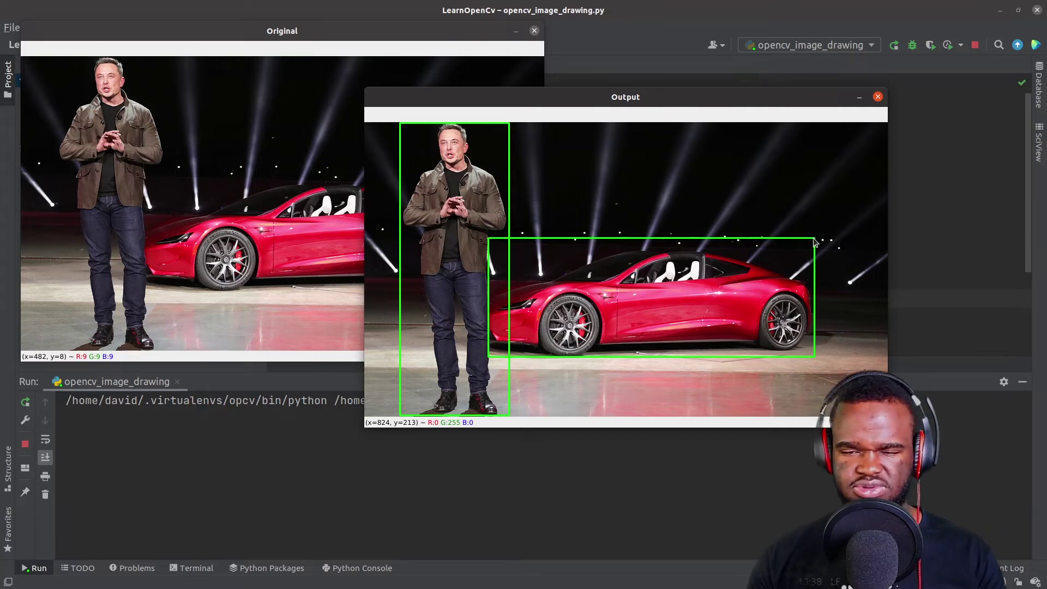
key(Escape)
text(825, 212)
Run the script with the label line, then return to the putText call.
right_click(760, 170)
click(795, 316)
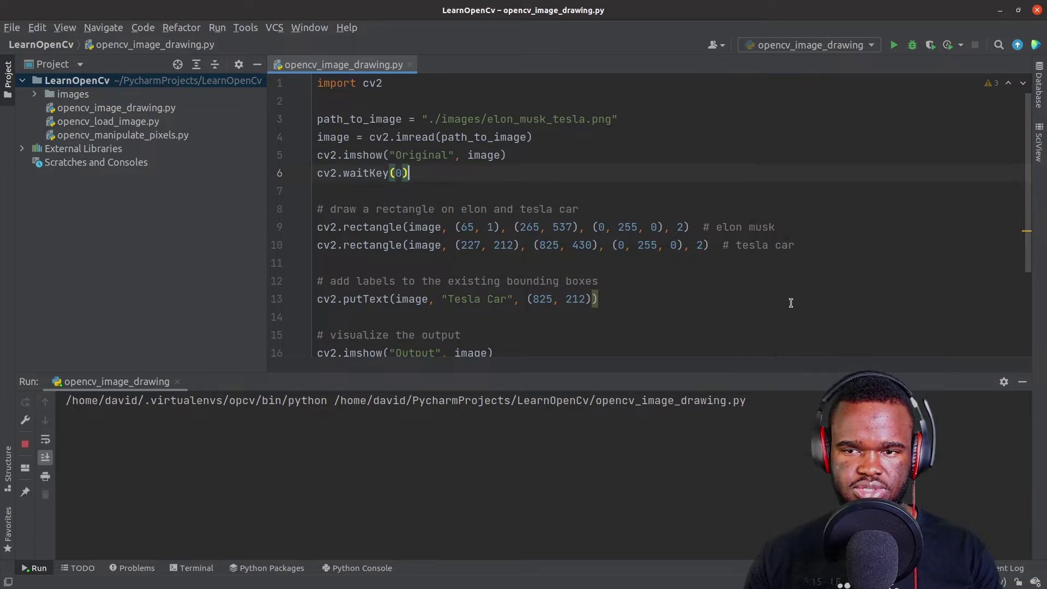
key(Escape)
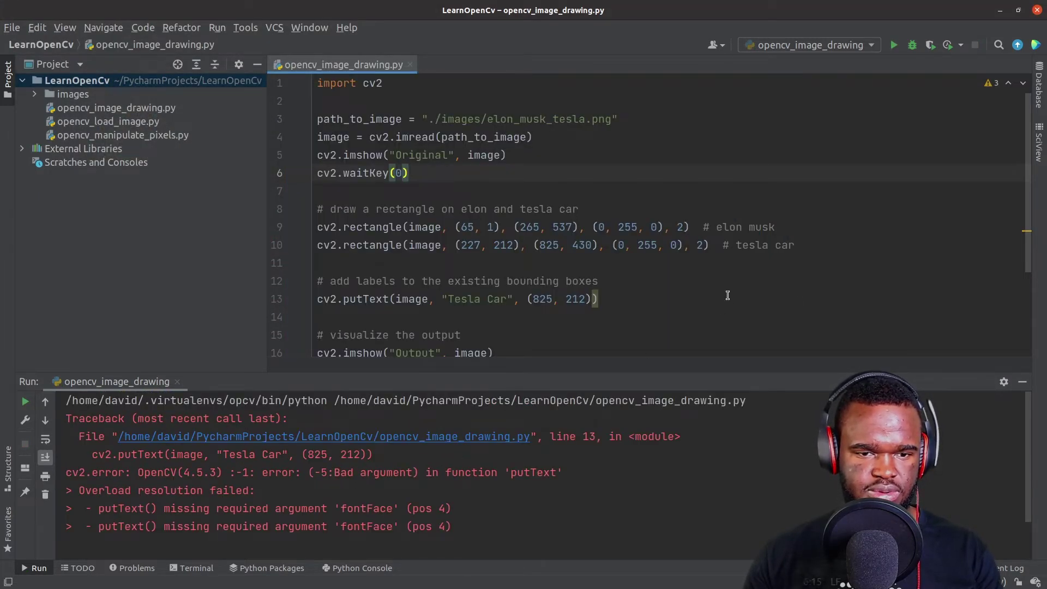
click(595, 299)
text(, )
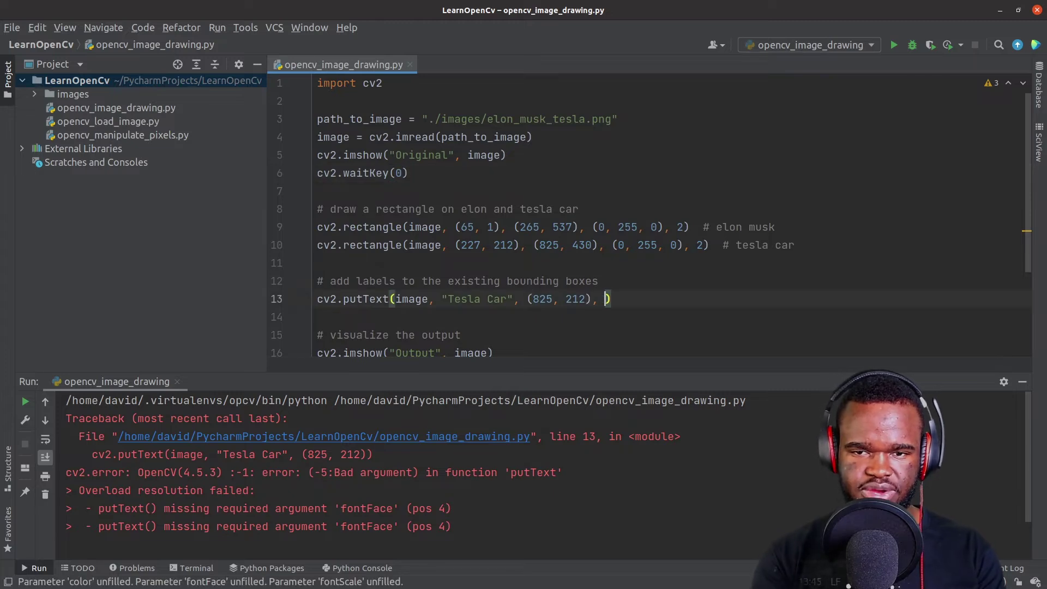
text(cv2.)
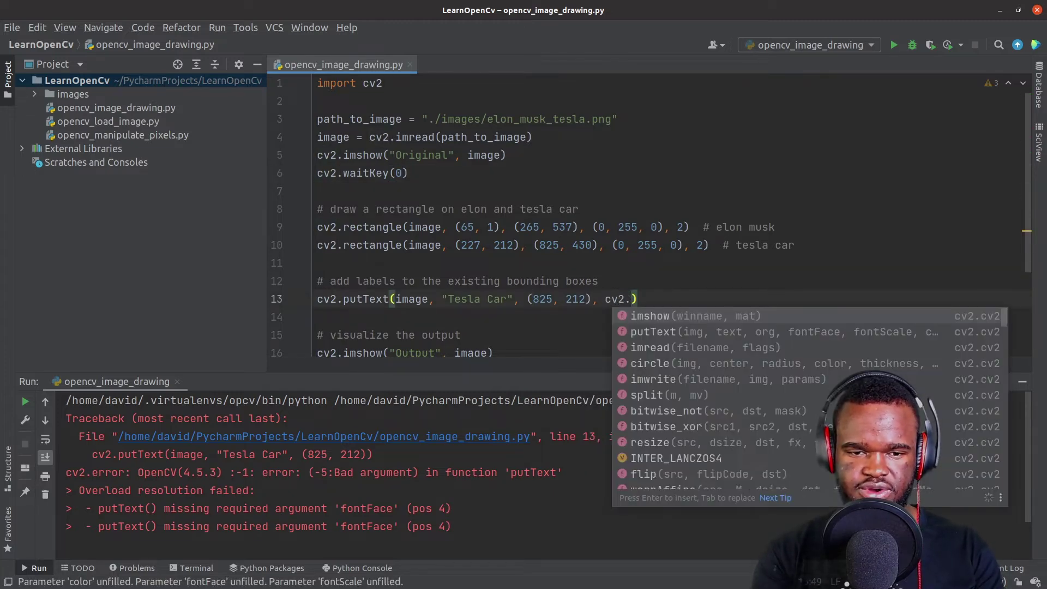
text(FONT)
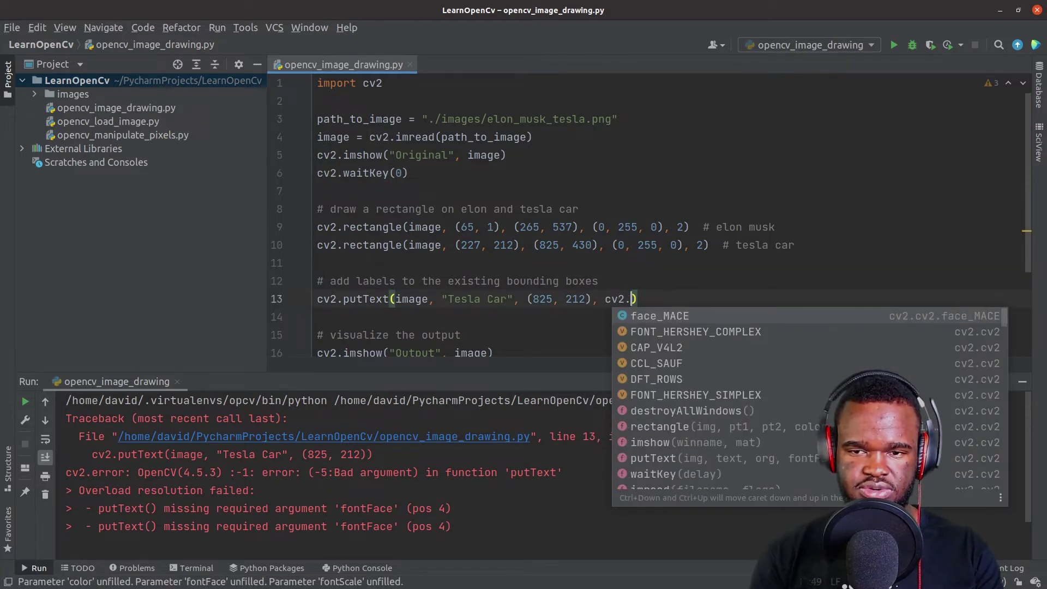
text(_HERSHEY_S)
Give the Tesla Car label FONT_HERSHEY_SIMPLEX, scale 0.8 and green (0, 255, 0), rerunning each change.
key(Return)
key(shift+F10)
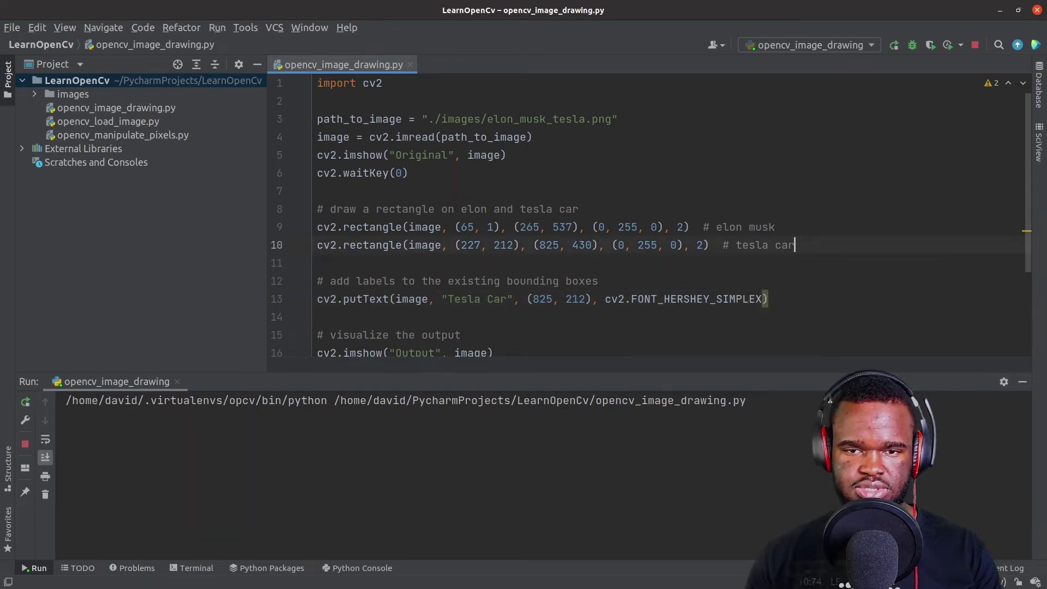
key(q)
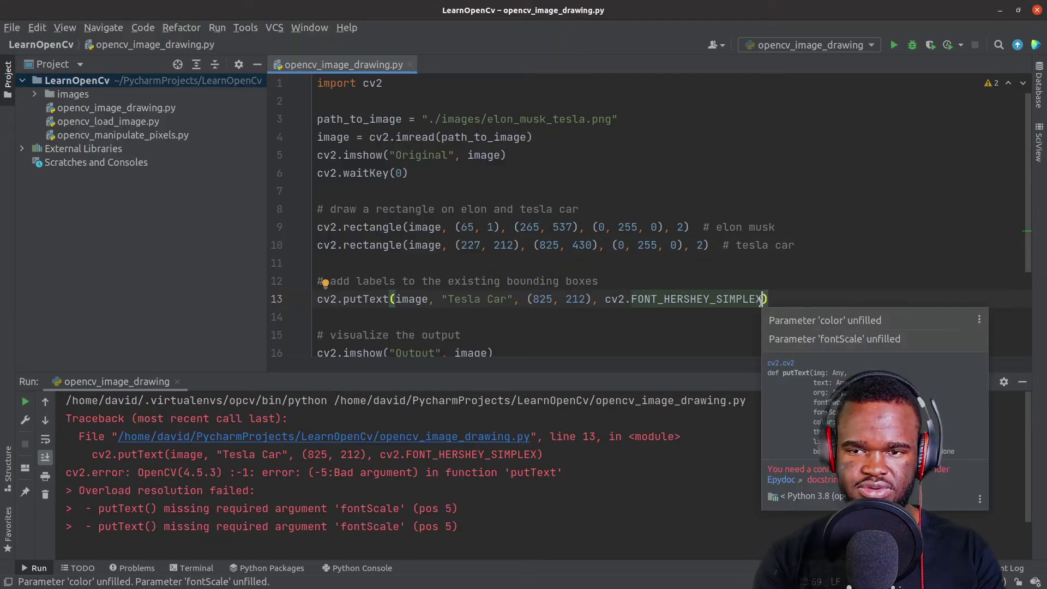
text(, 0.8)
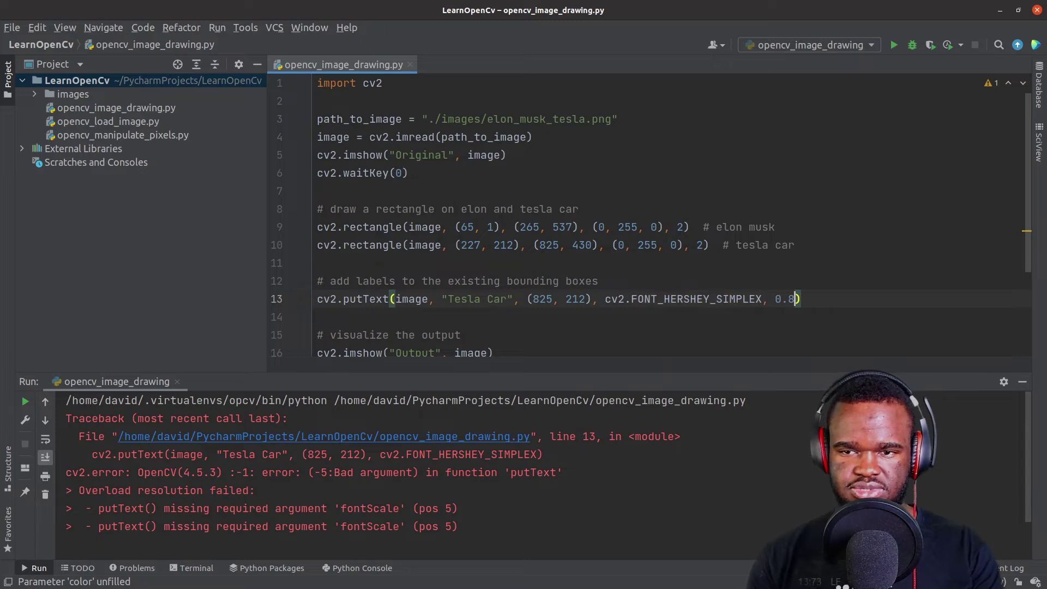
key(shift+F10)
text(q)
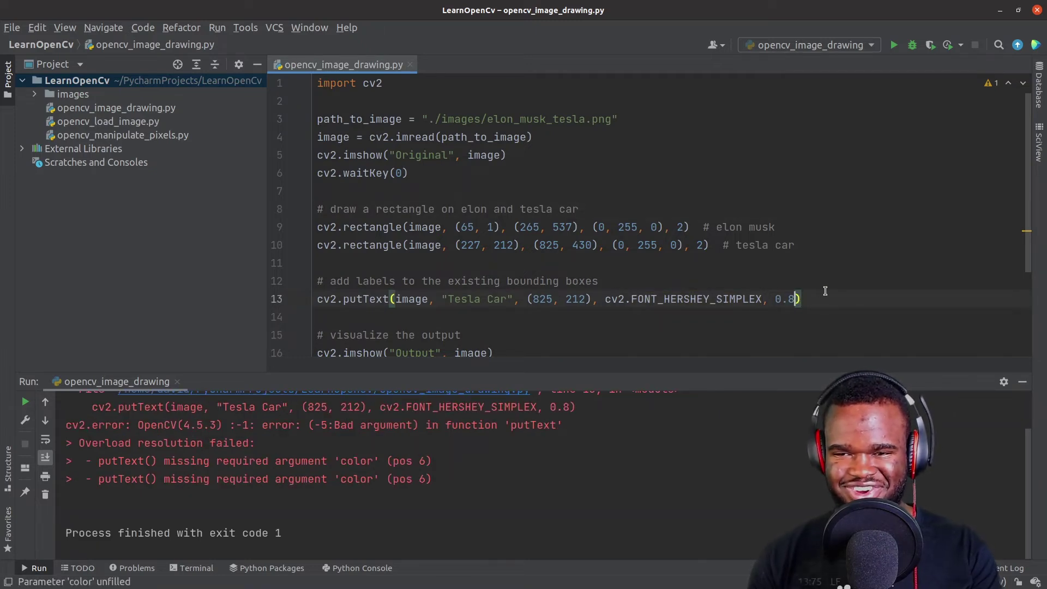
text(, (0, 255, 0)
right_click(900, 189)
click(867, 323)
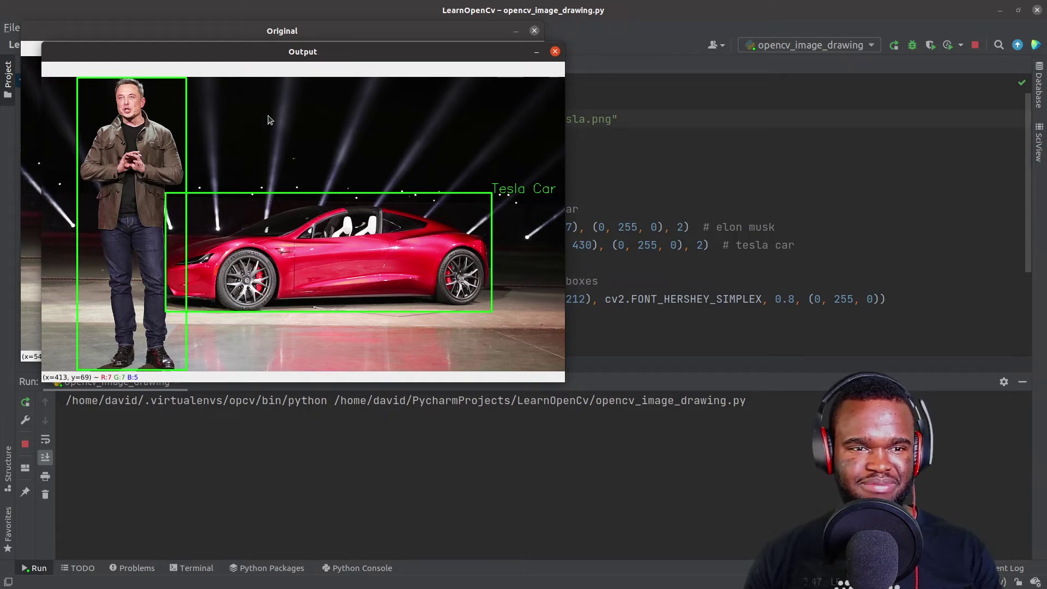
Edit the duplicated putText line's label and comment, then run to show both labels.
key(q)
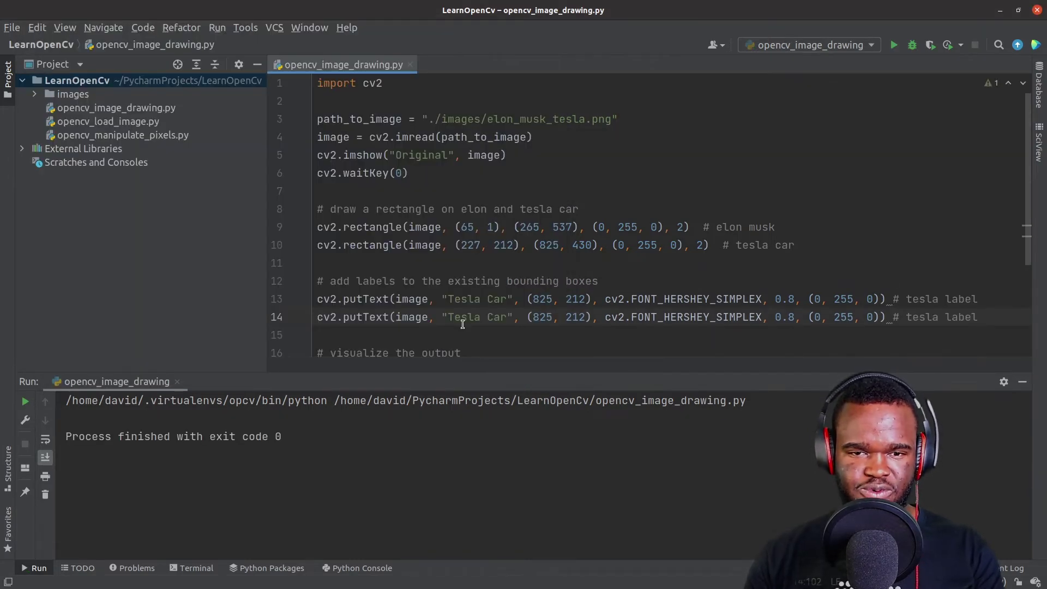
drag(448, 318, 495, 315)
text(Elon Musk)
double_click(919, 316)
text(elon)
right_click(806, 151)
click(895, 287)
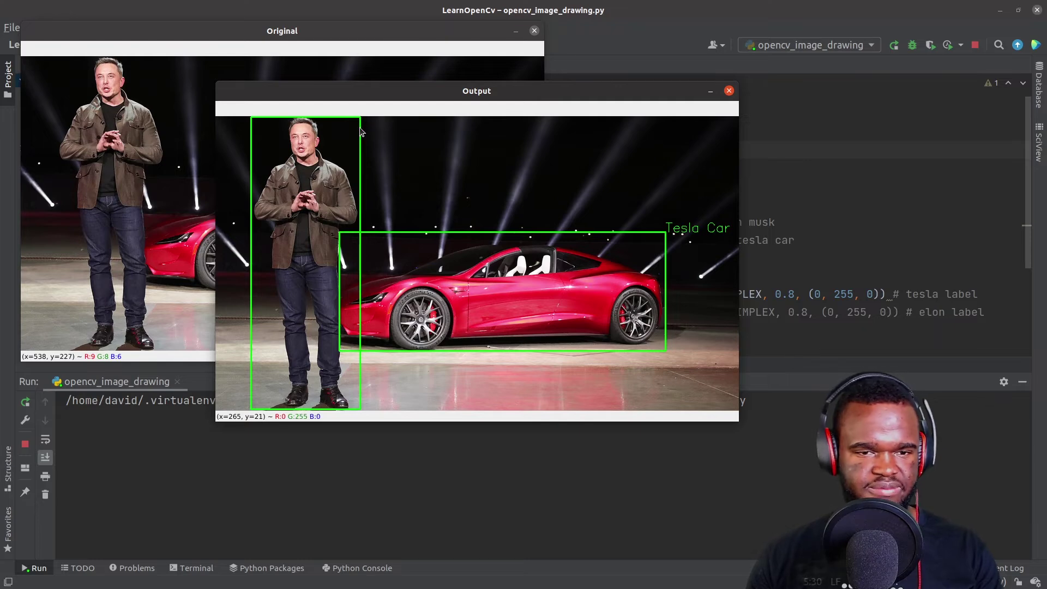
key(space)
text(265, 212), cv2.FONT_HERSHEY_S)
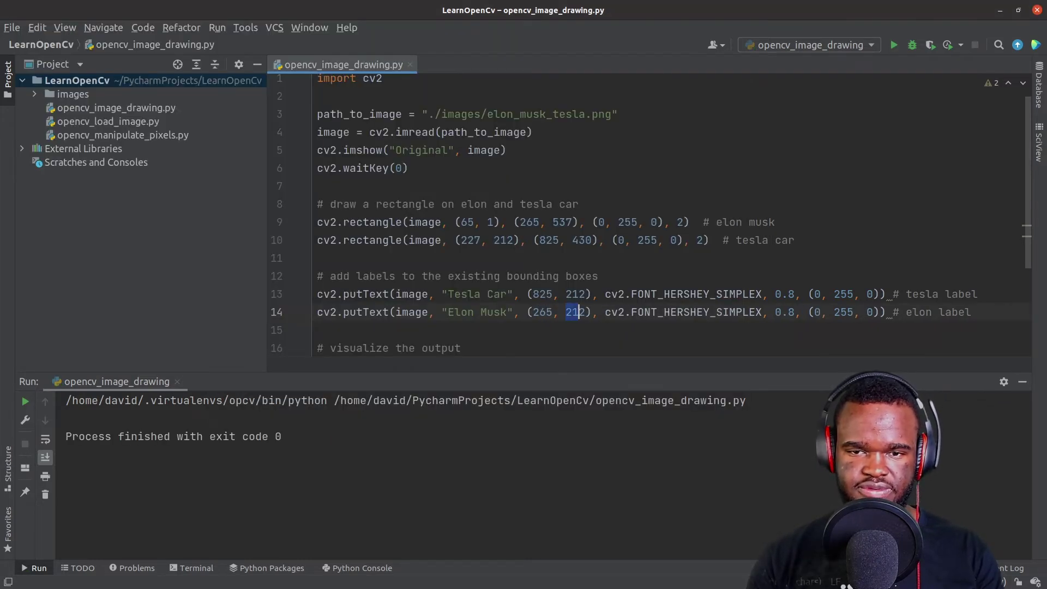
text(20)
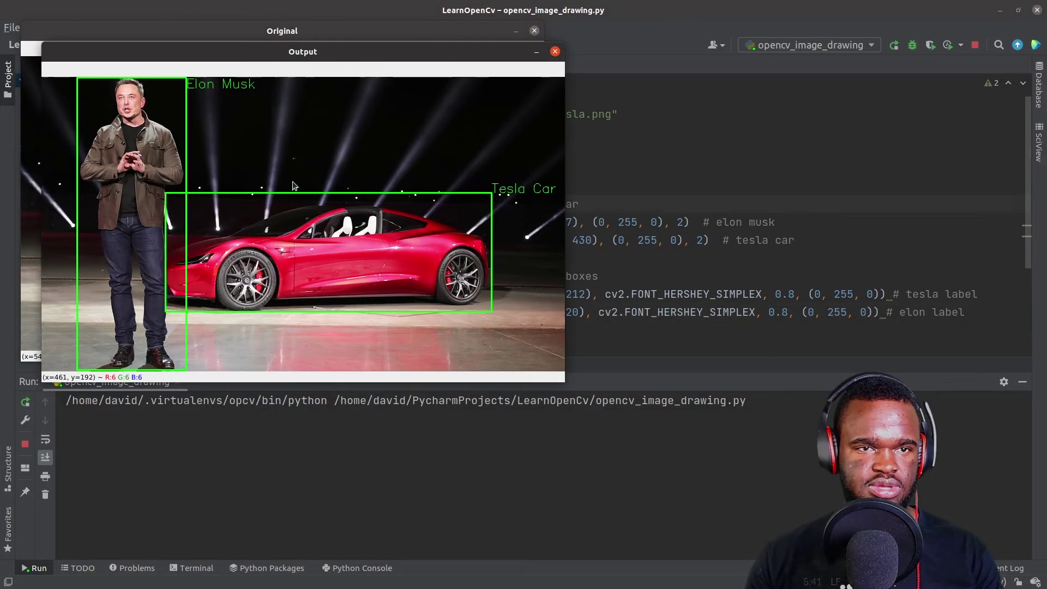
Move the Elon Musk label to (269, 20) and give both labels thickness 2.
key(Left)
key(Left)
key(Left)
key(BackSpace)
text(9)
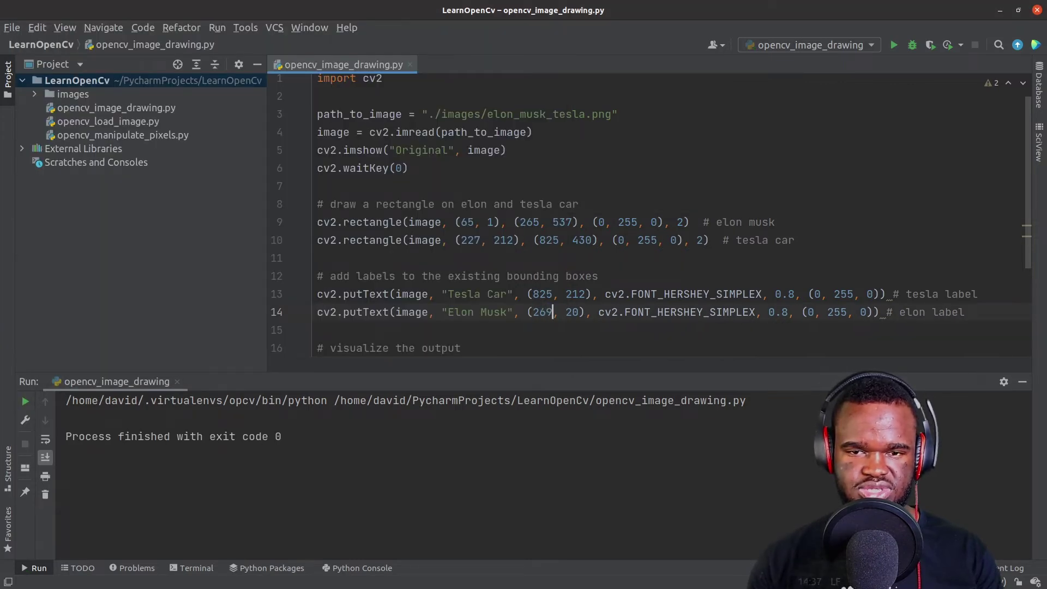
key(shift+F10)
key(space)
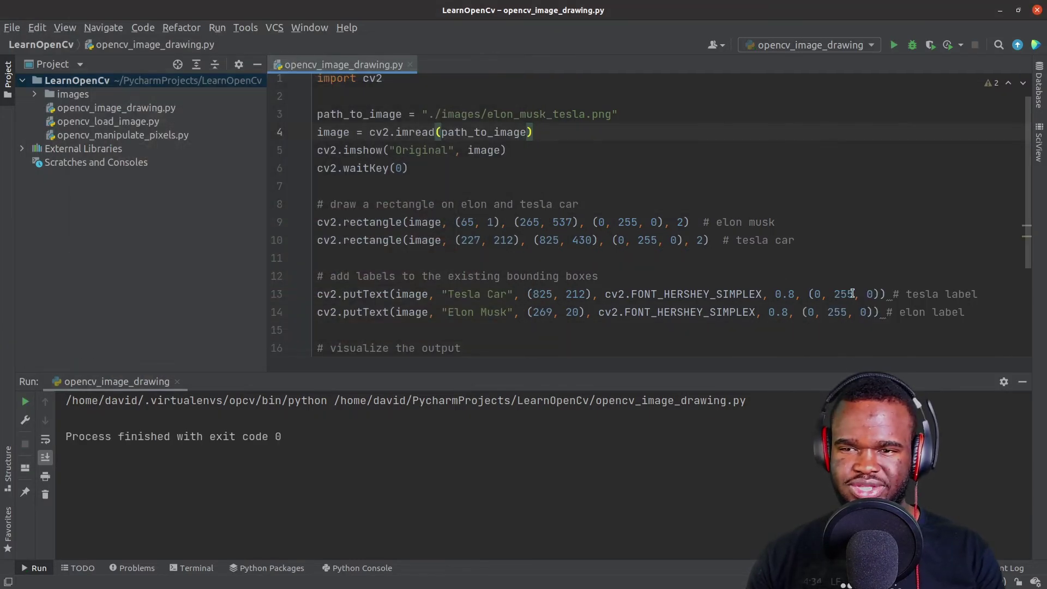
click(878, 294)
text(, 2)
click(873, 312)
text(, 2)
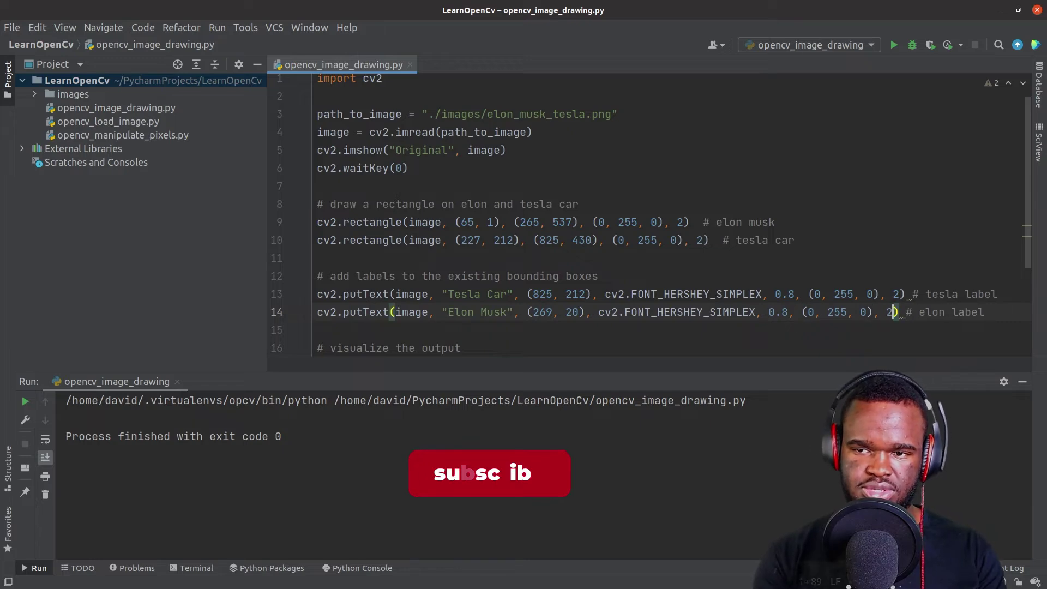
right_click(799, 147)
click(867, 276)
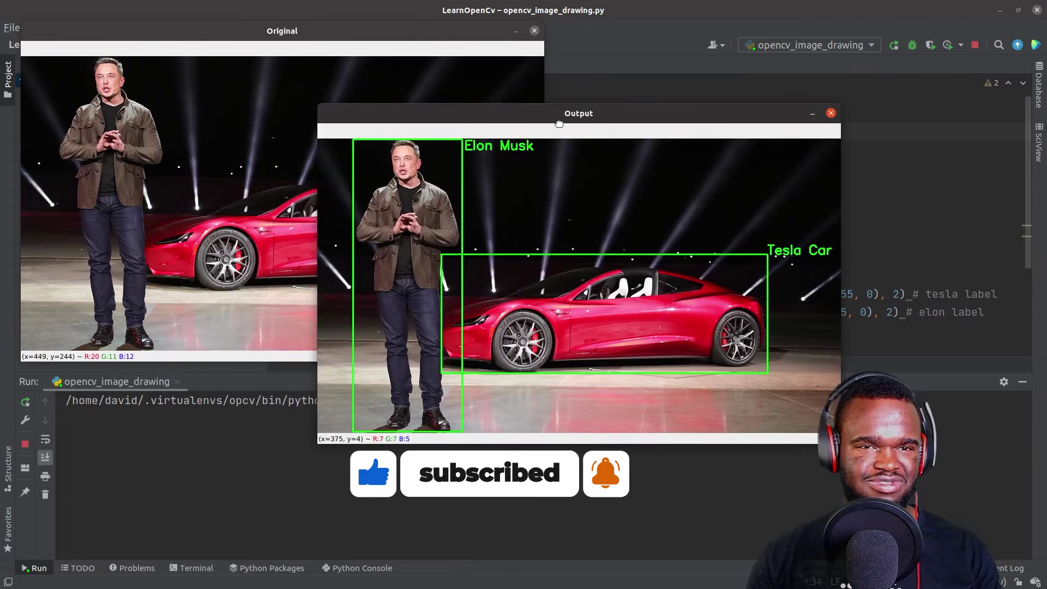
Draw a red circle, radius 5 and thickness 2, at (146, 38) and run the script.
drag(164, 50, 440, 120)
text(cv2)
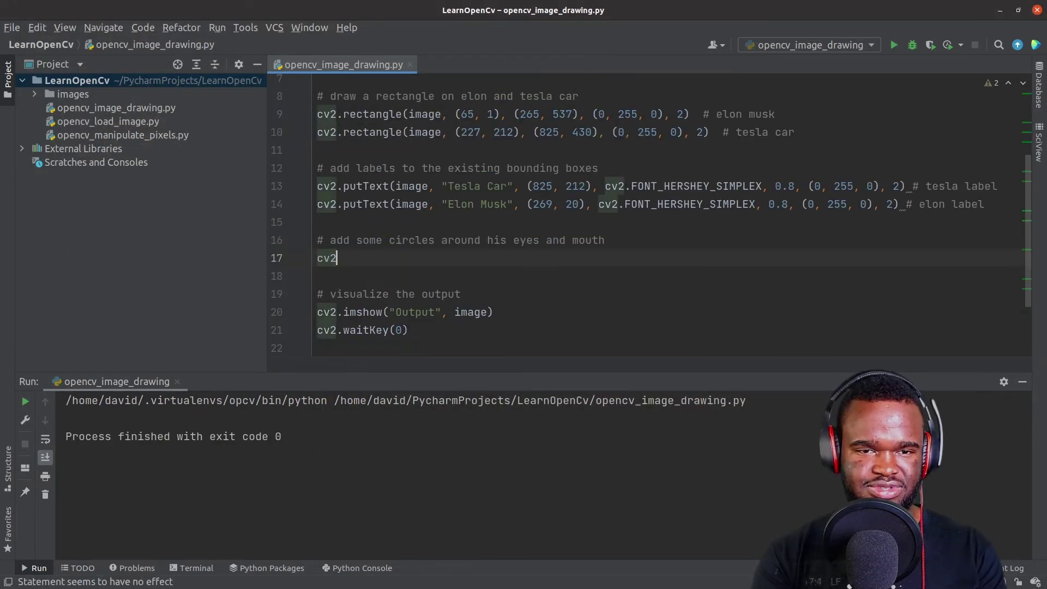
text(.c)
key(Return)
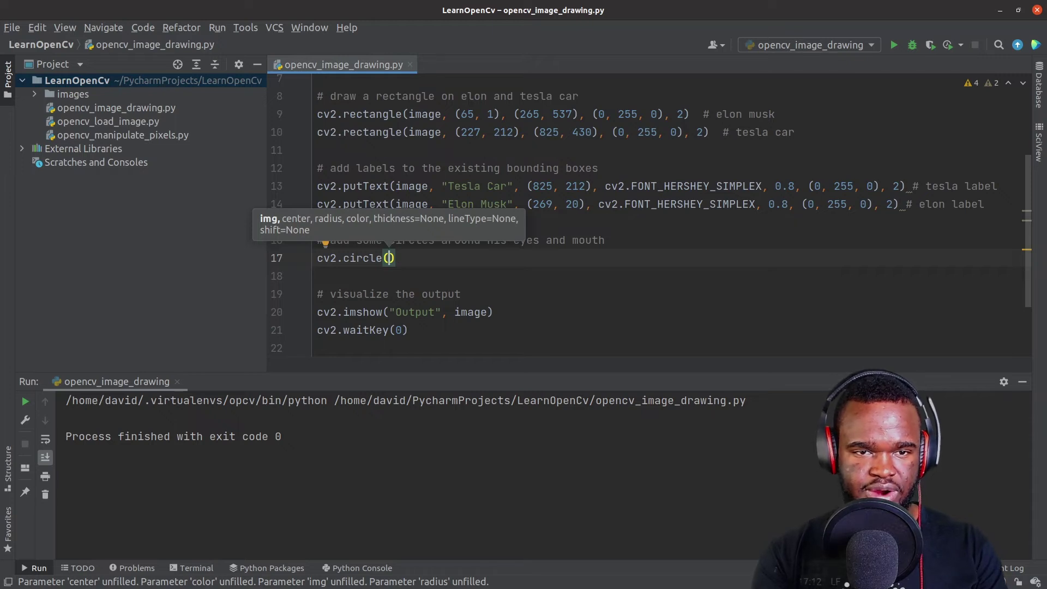
text(image, (146)
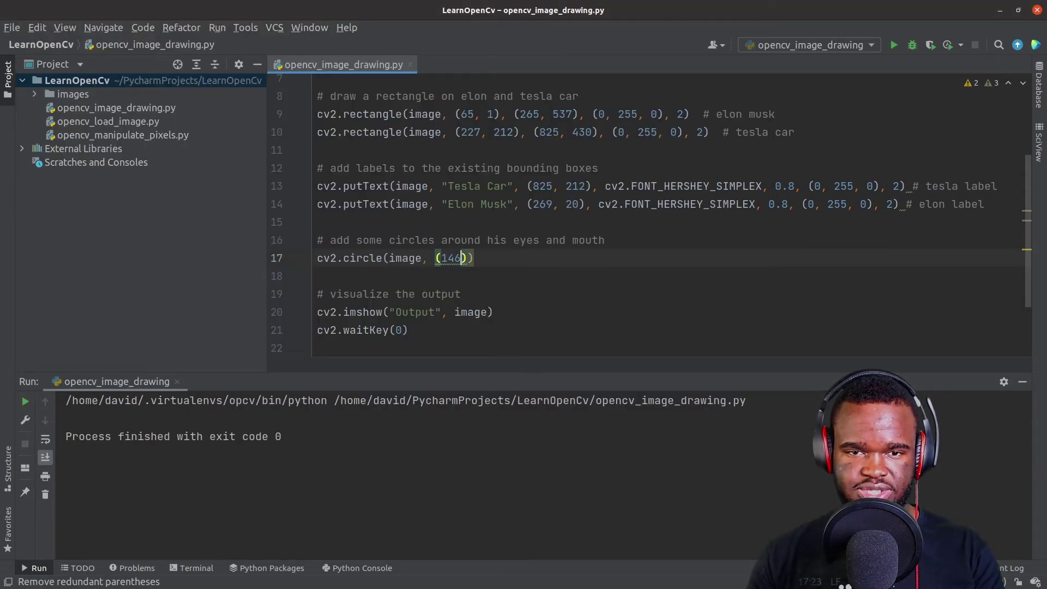
text(m)
key(BackSpace)
text(,)
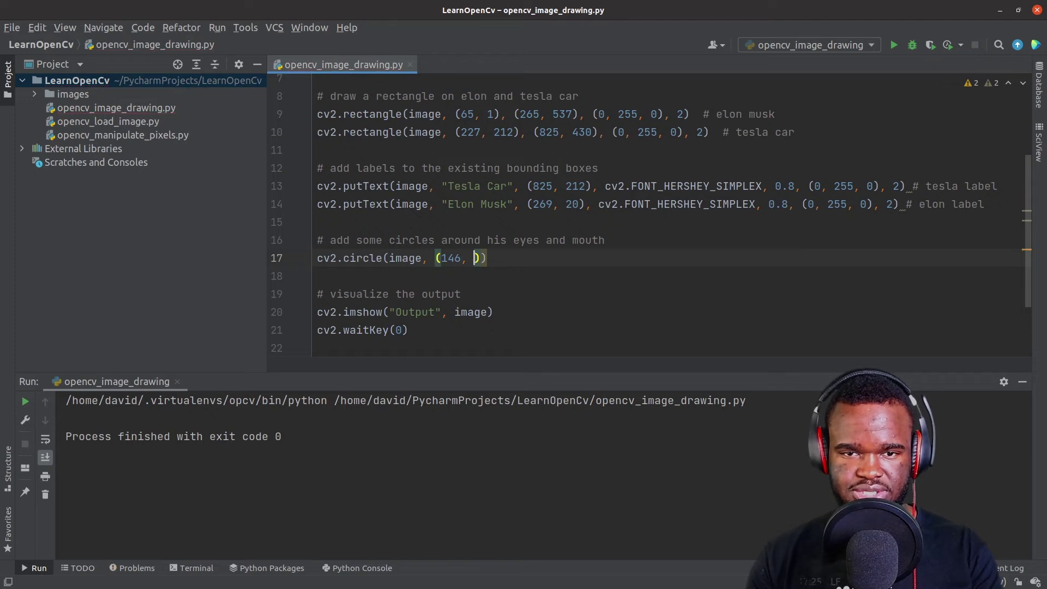
key(BackSpace)
key(BackSpace)
text(38),)
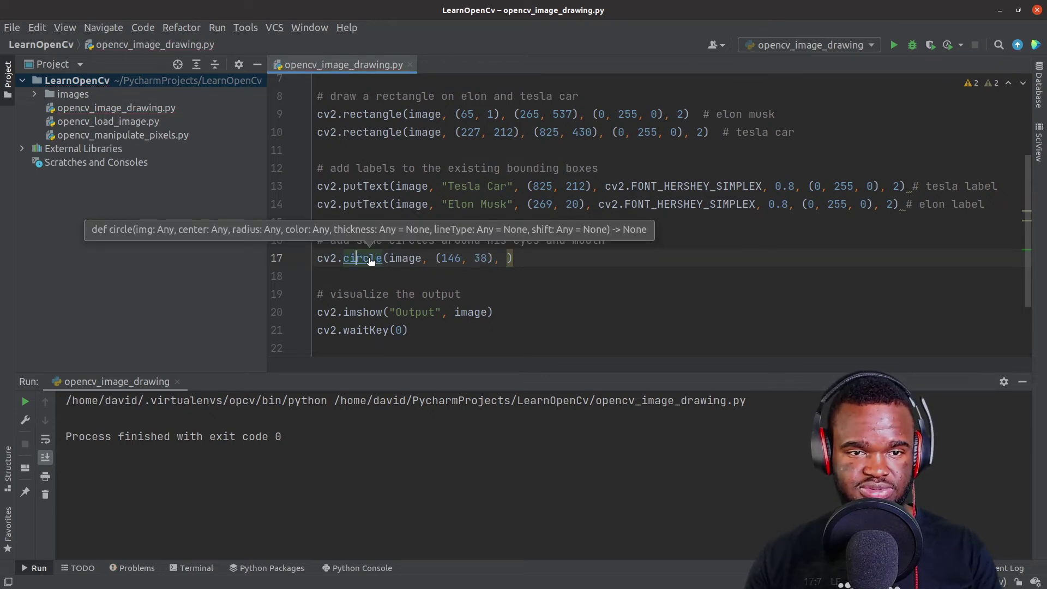
click(504, 258)
text(5, )
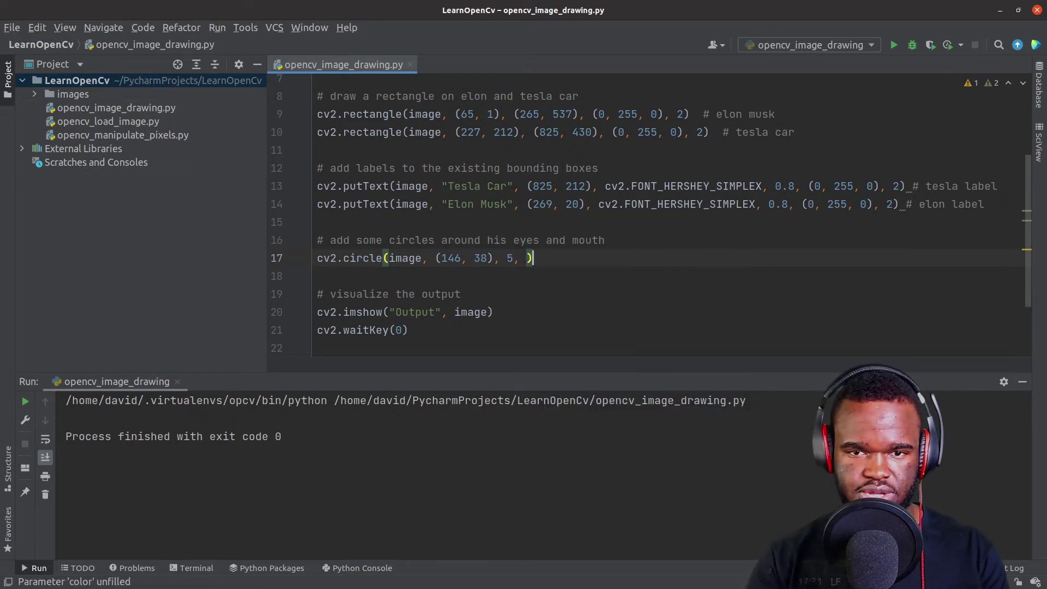
text((0)
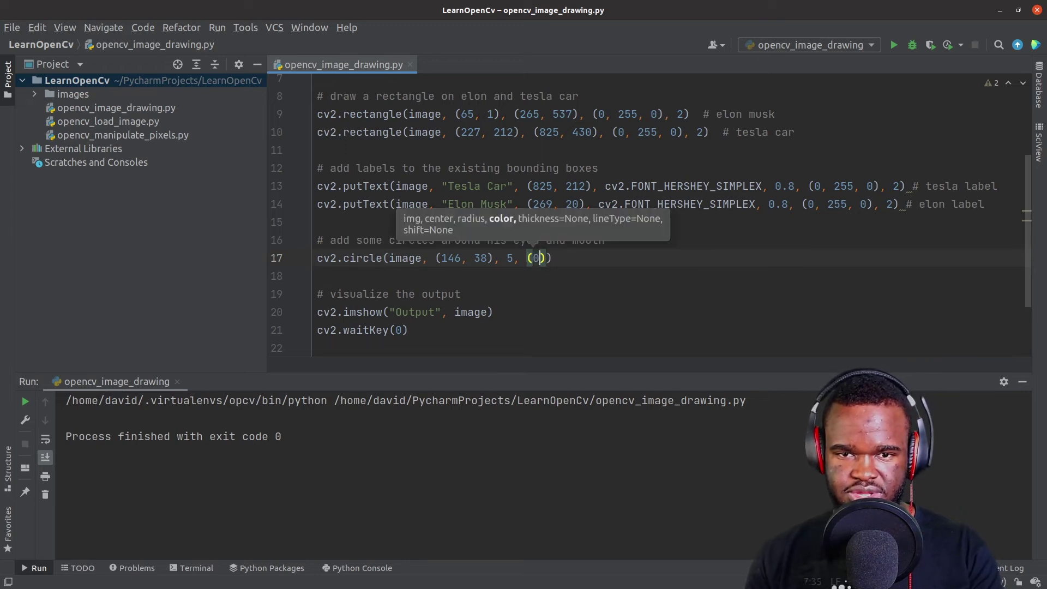
text(,)
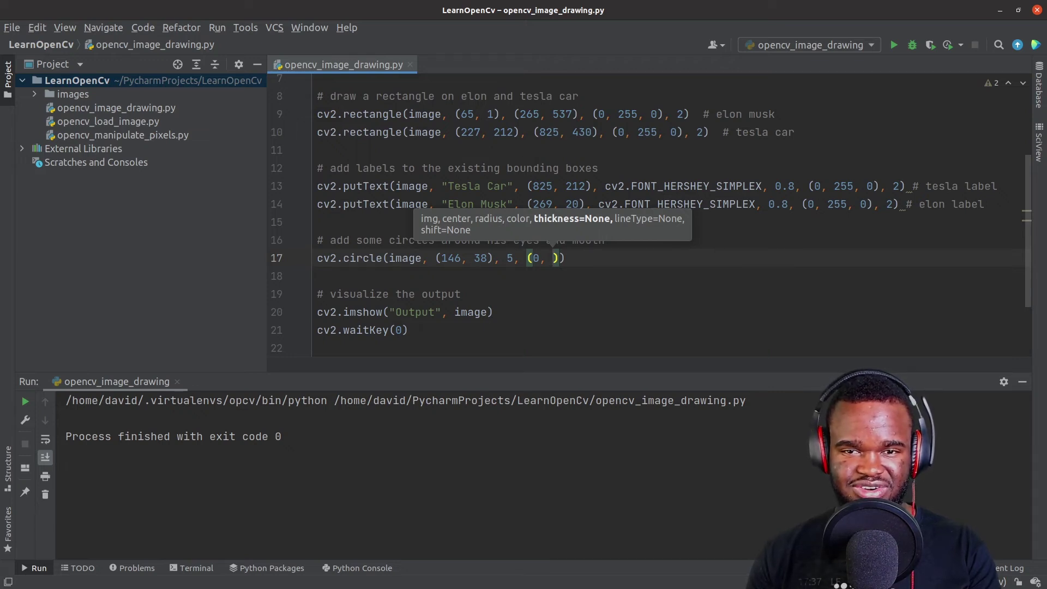
text(0, 255)
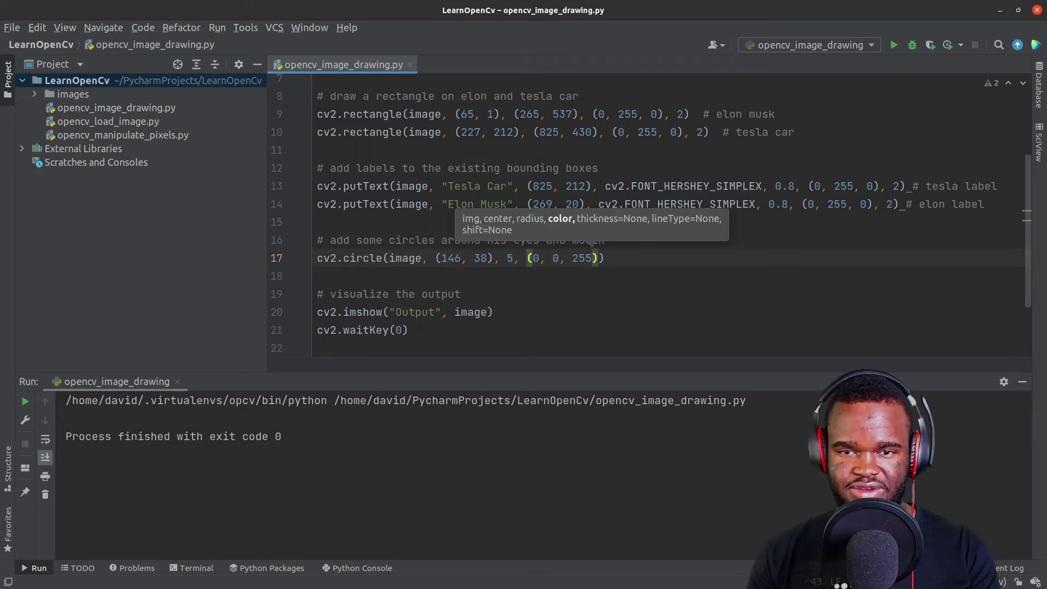
text(), 2)
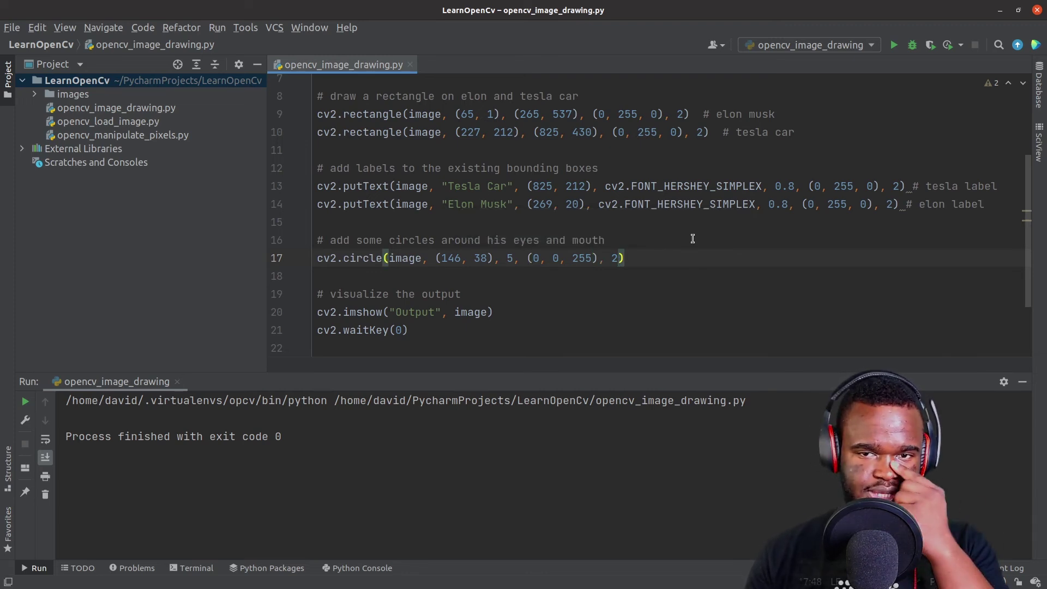
key(shift+F10)
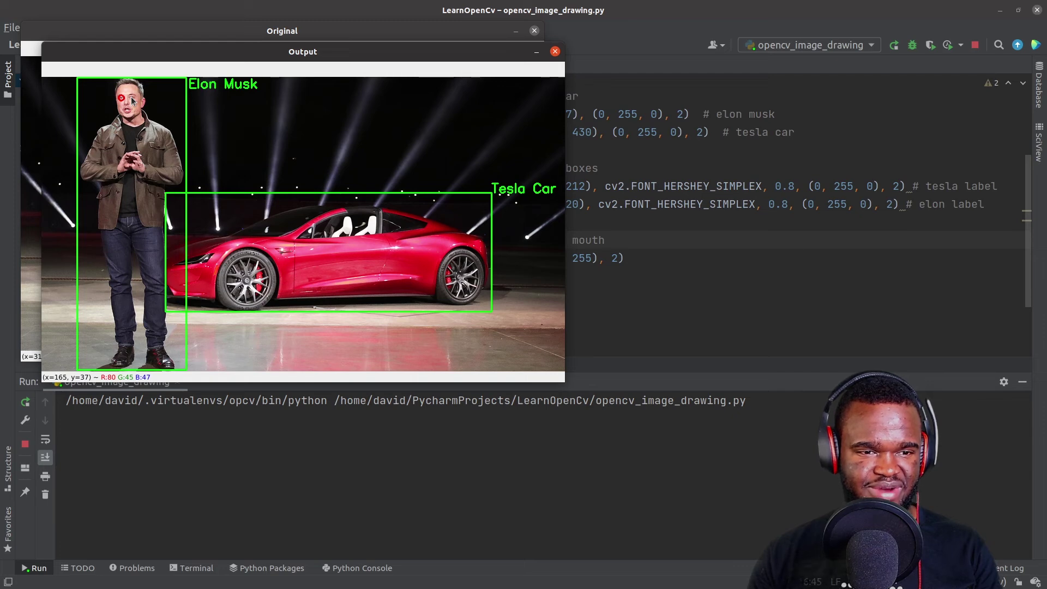
Add a second red eye circle at (165, 37) and run to check both eyes.
key(q)
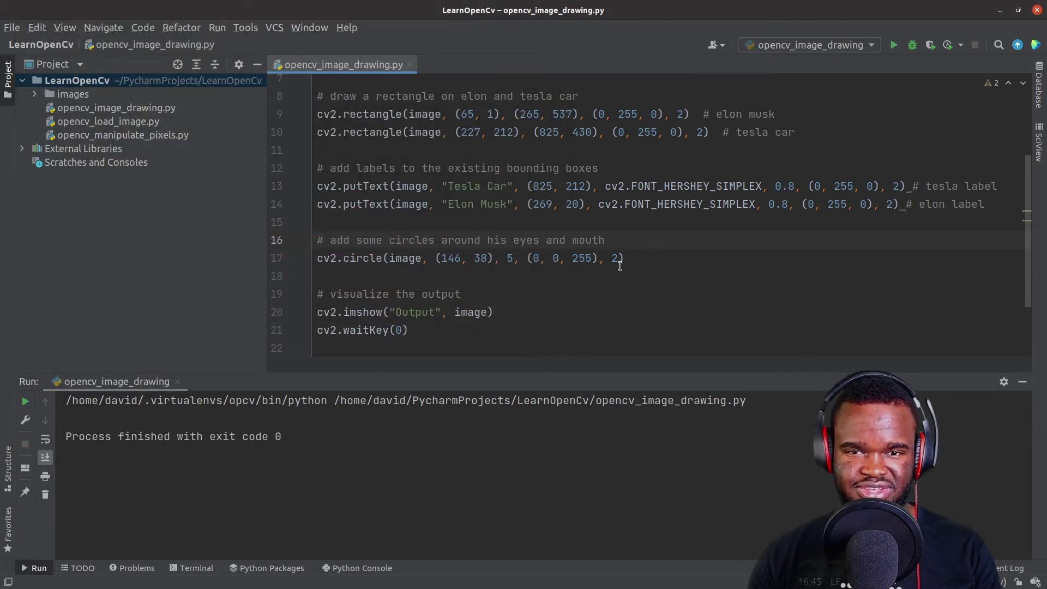
key(ctrl+d)
double_click(450, 276)
text(165)
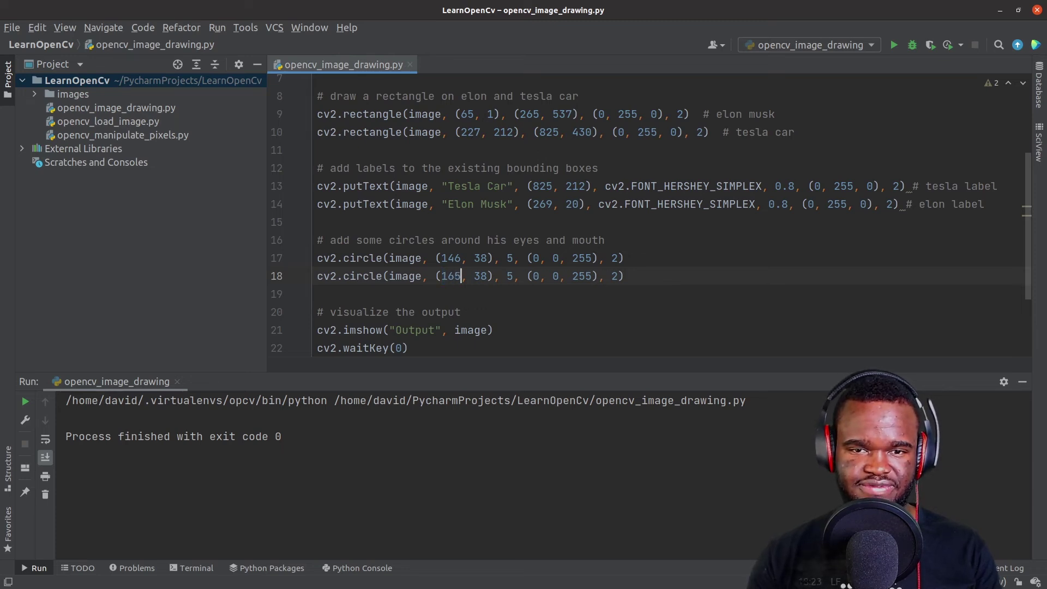
double_click(481, 276)
text(37)
right_click(752, 259)
click(620, 276)
key(ctrl+d)
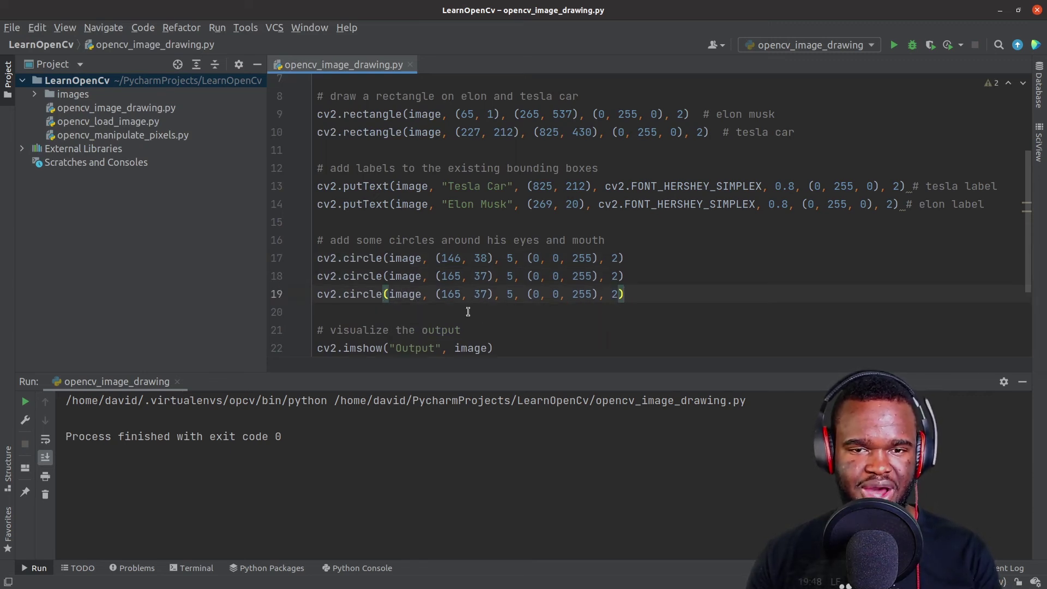
key(shift+F10)
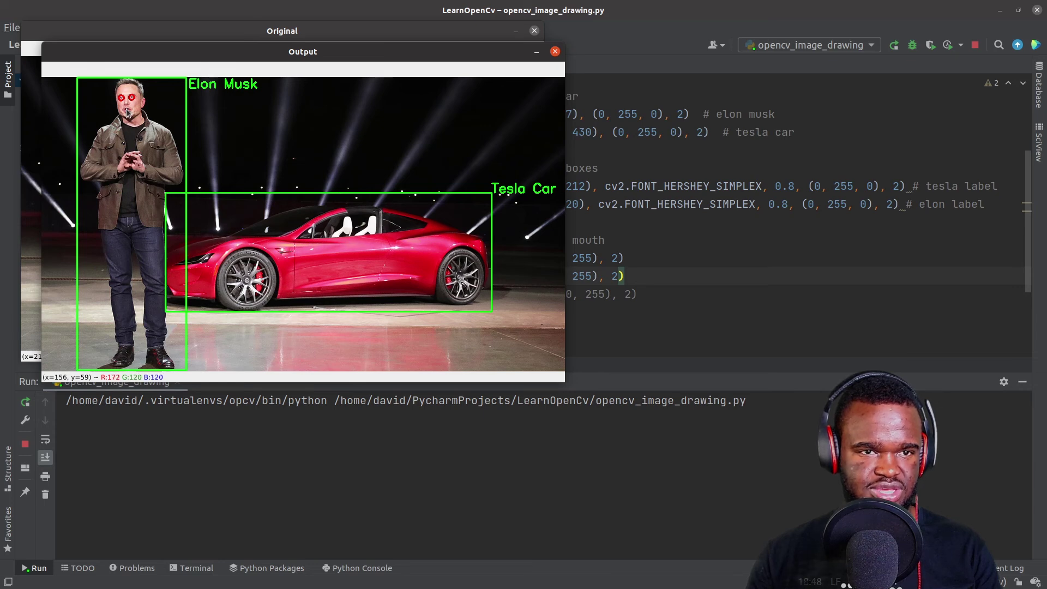
Move the copied circle to the mouth at (157, 60) and debug the script to show the output.
key(Escape)
double_click(456, 294)
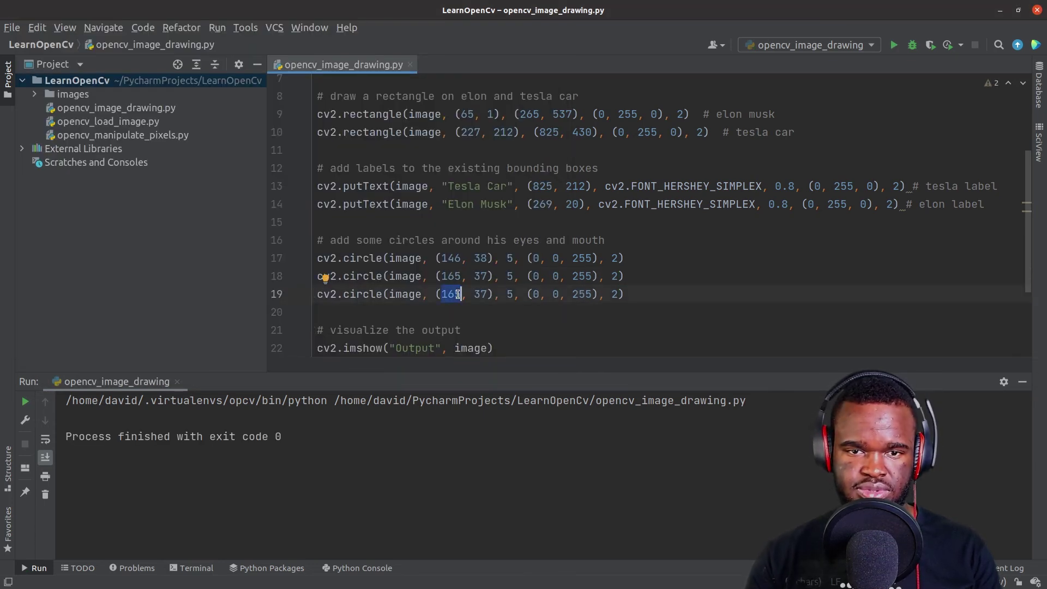
text(157)
double_click(481, 294)
text(60)
key(shift+F10)
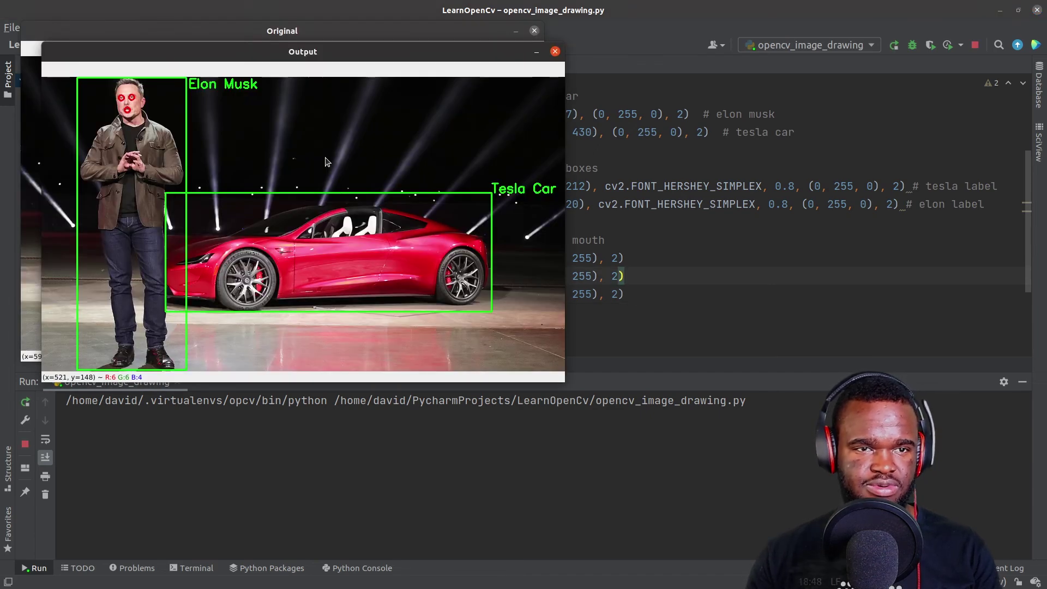
key(Escape)
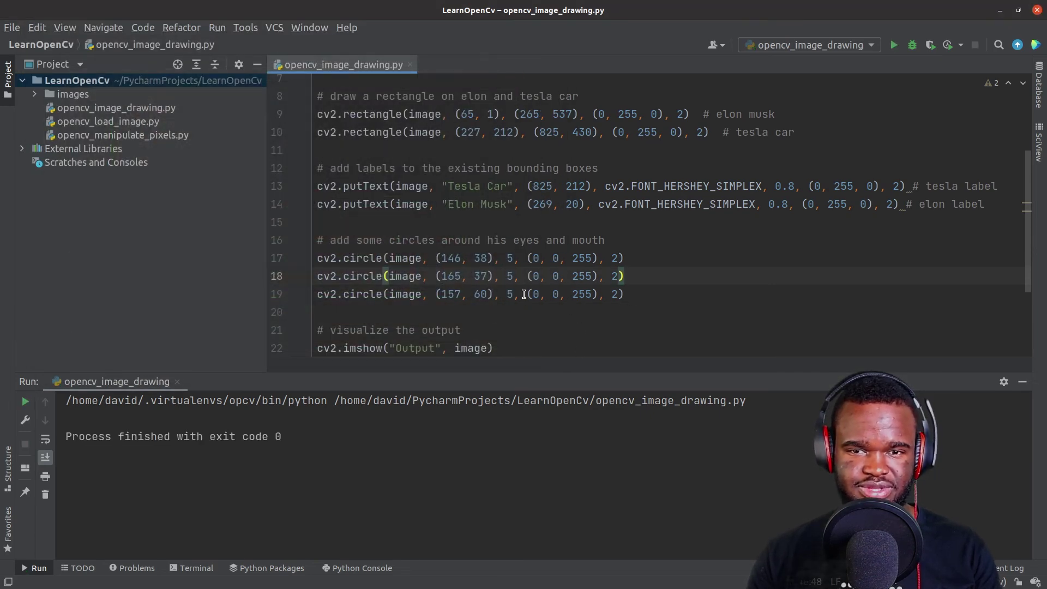
click(567, 300)
text(7)
right_click(809, 245)
click(851, 399)
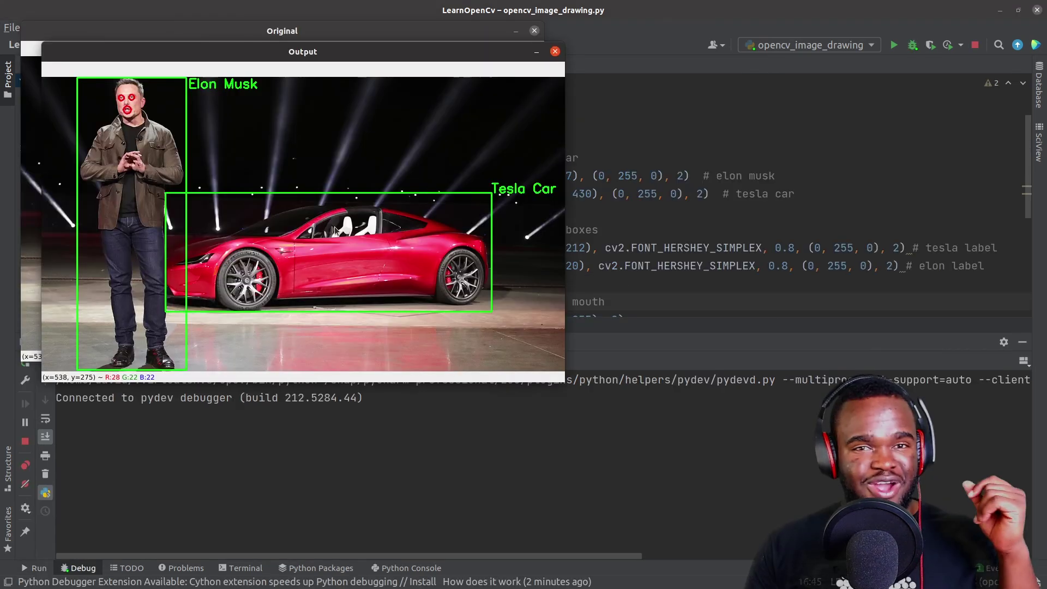